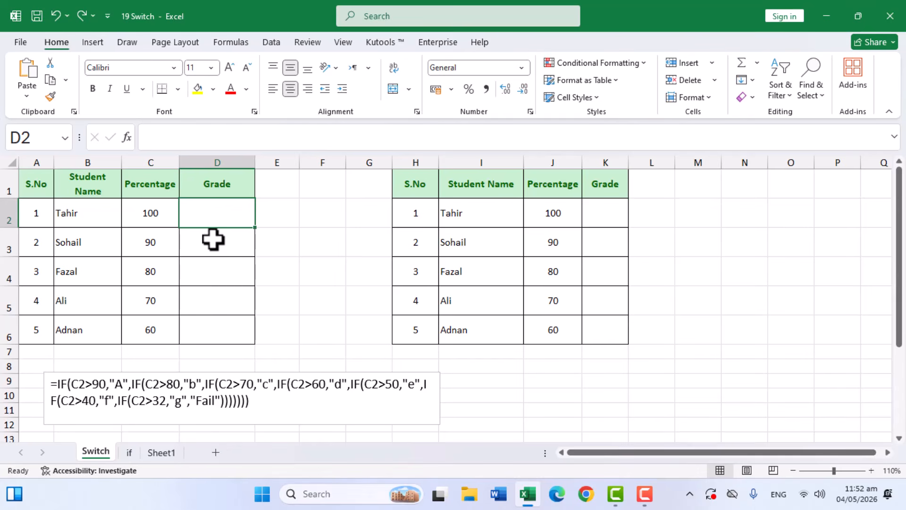
Start an IF formula in D2 that tests whether C2>90 and returns "A" when true
text(=if)
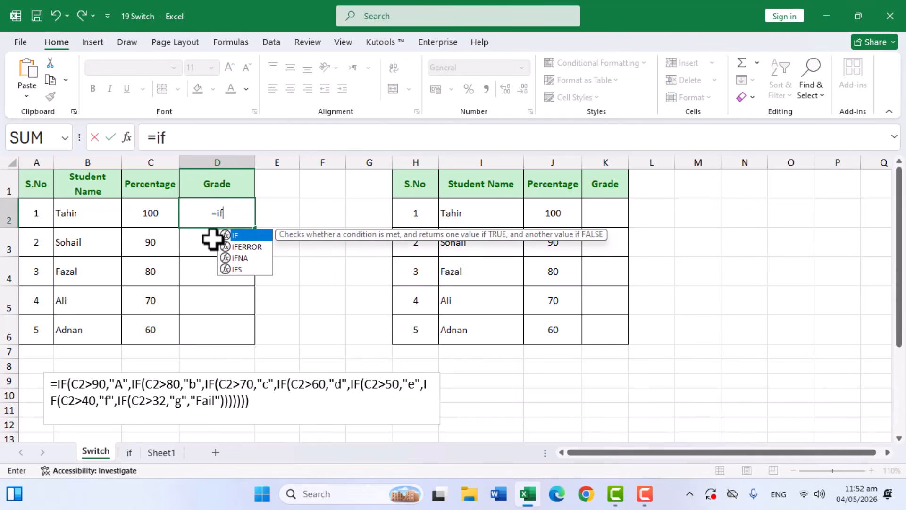
key(Tab)
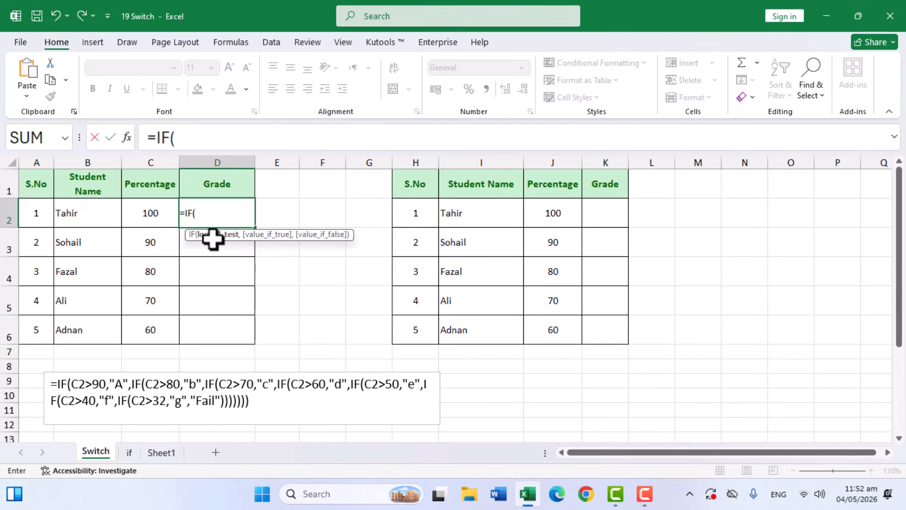
click(150, 215)
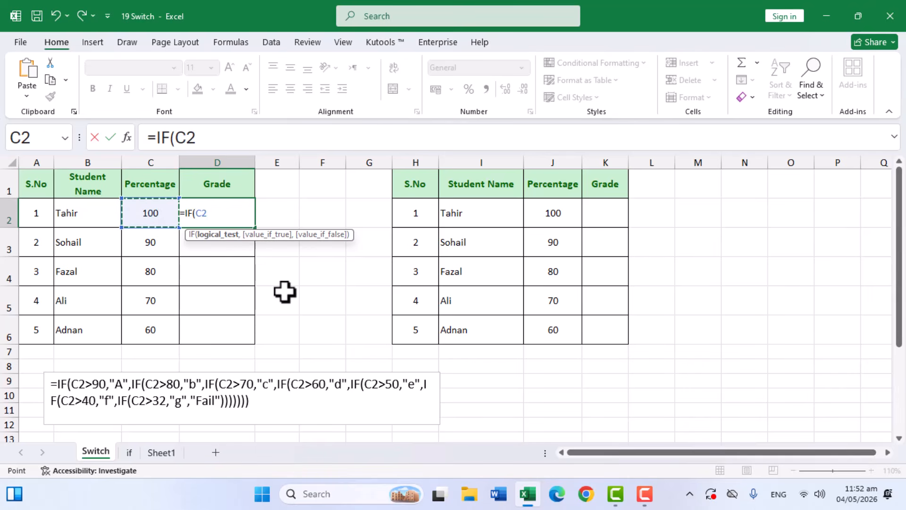
text(>)
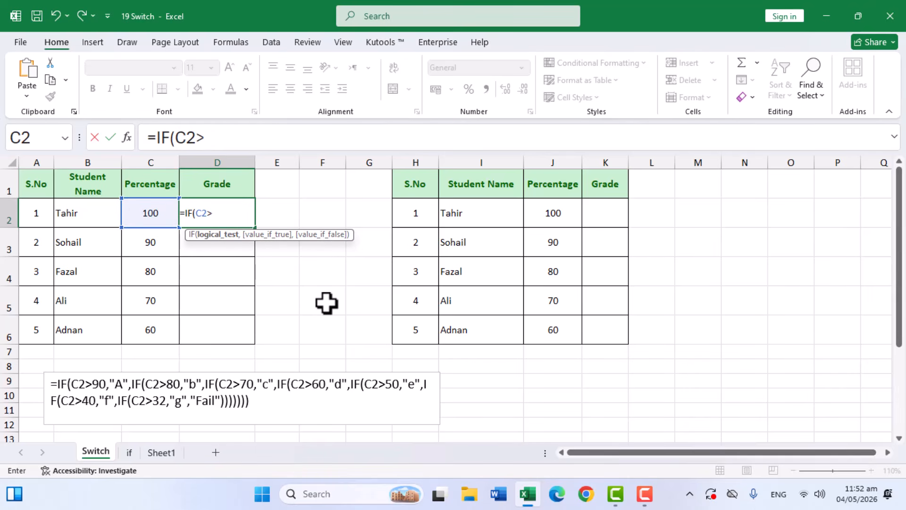
text(90,)
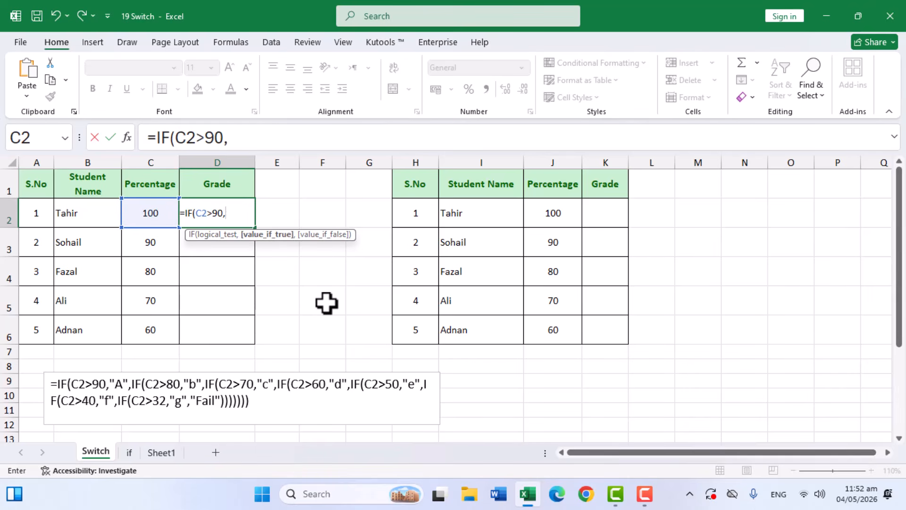
text("A",)
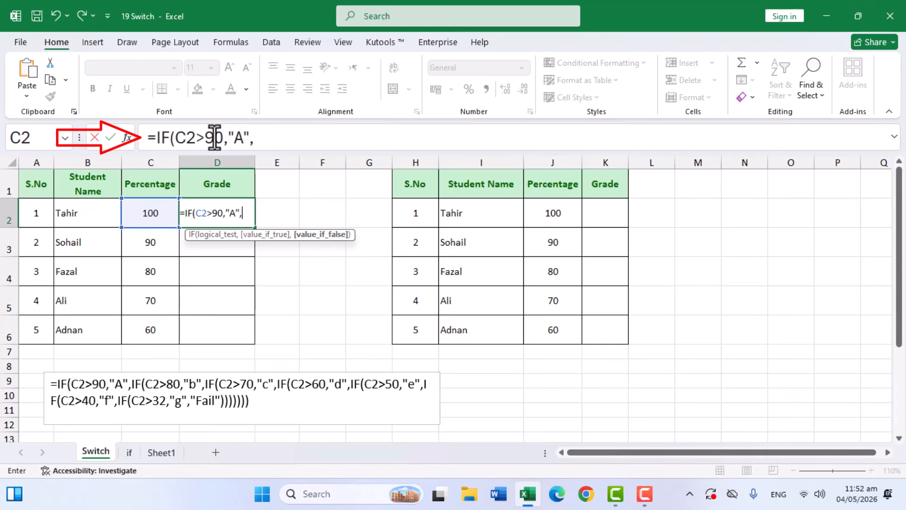
Nest a second IF as the false argument, testing C2>80 and returning "B"
click(260, 140)
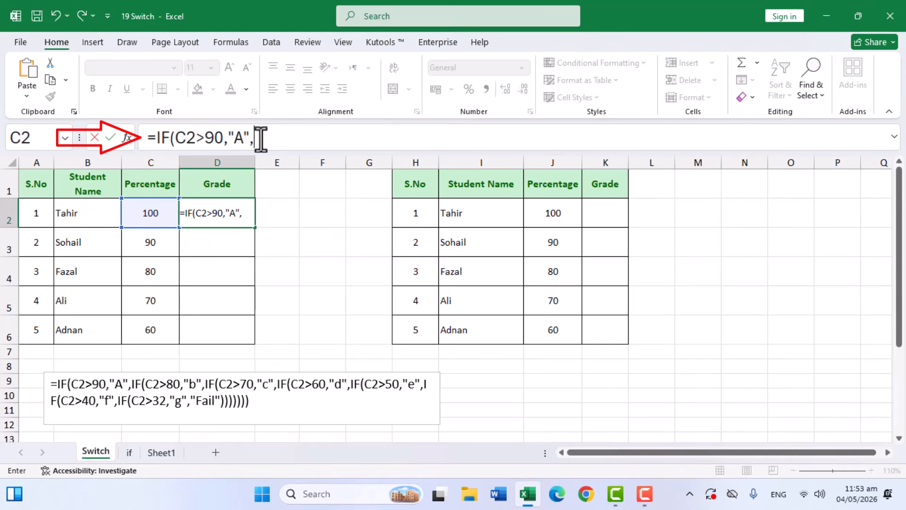
text(IF()
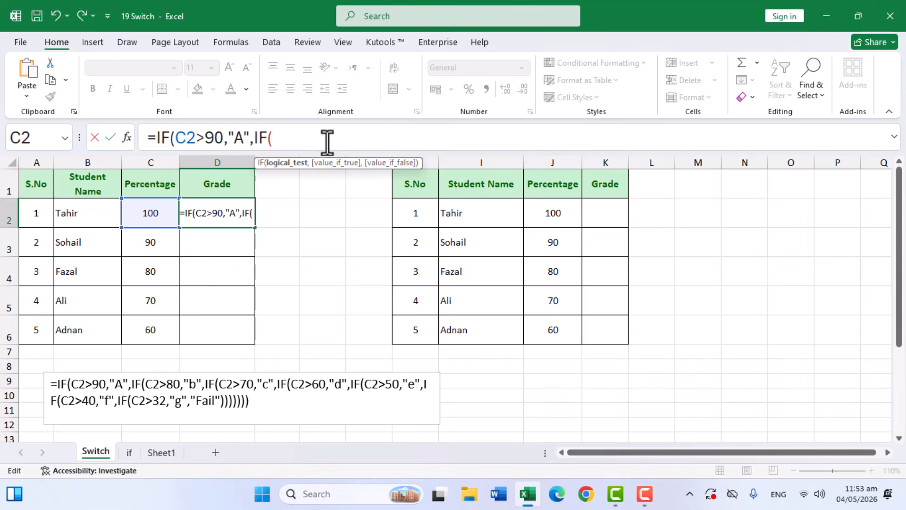
click(161, 206)
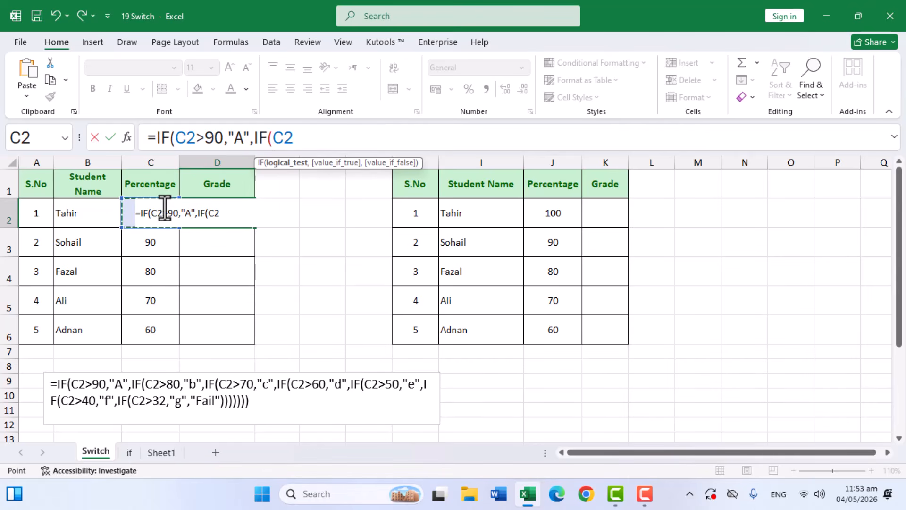
text(>80,"B)
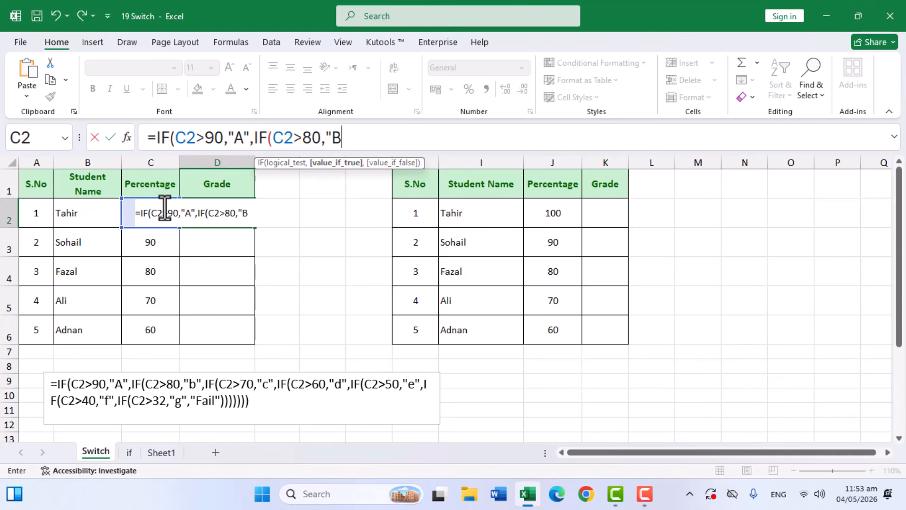
text(")
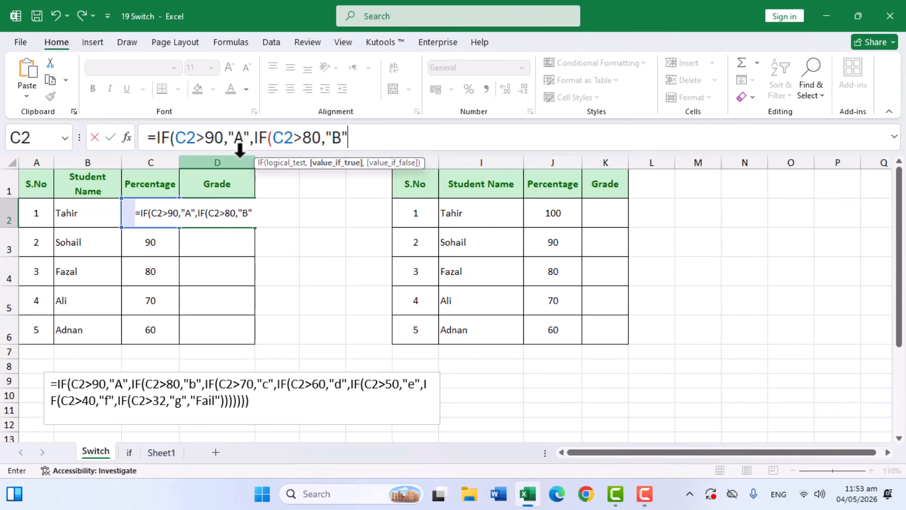
text(,)
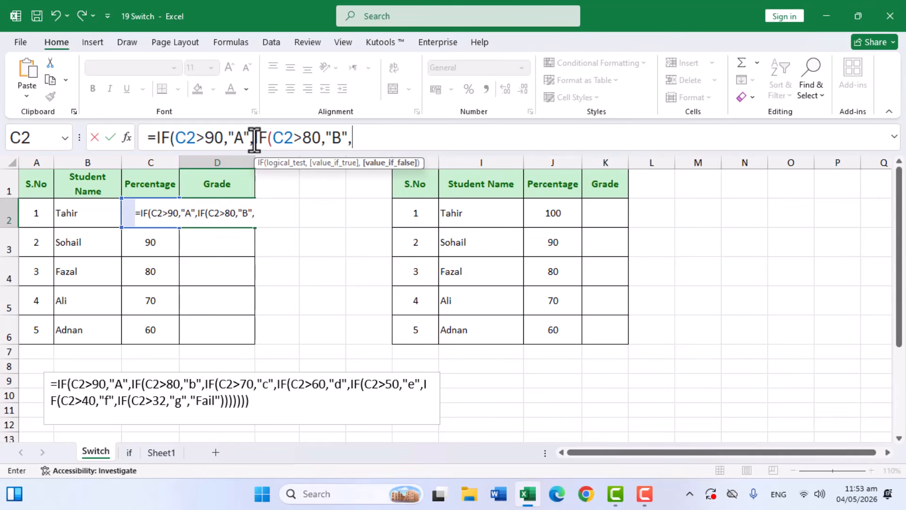
Copy the nested IF(C2>80,"B", clause and paste it until the D2 formula holds four such clauses
drag(255, 138, 357, 135)
key(ctrl+c)
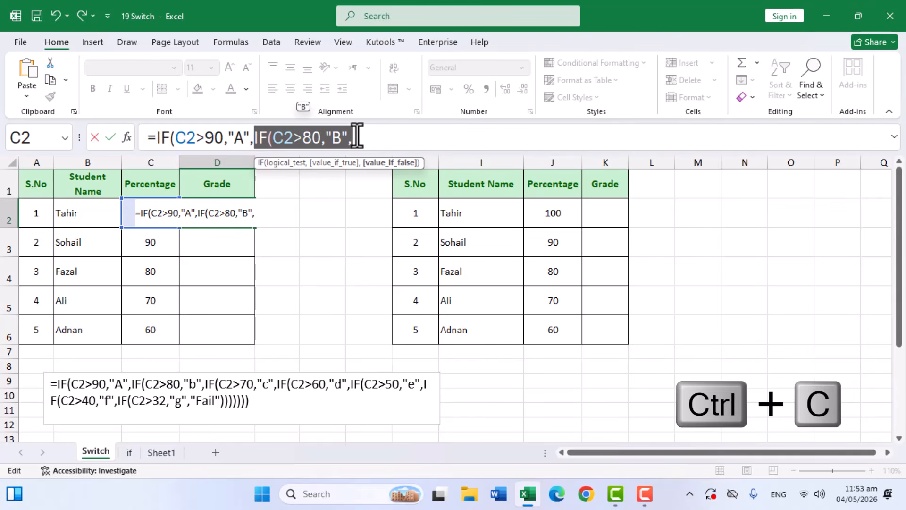
key(ctrl+v)
key(ctrl+v)
key(ctrl+v)
key(ctrl+v)
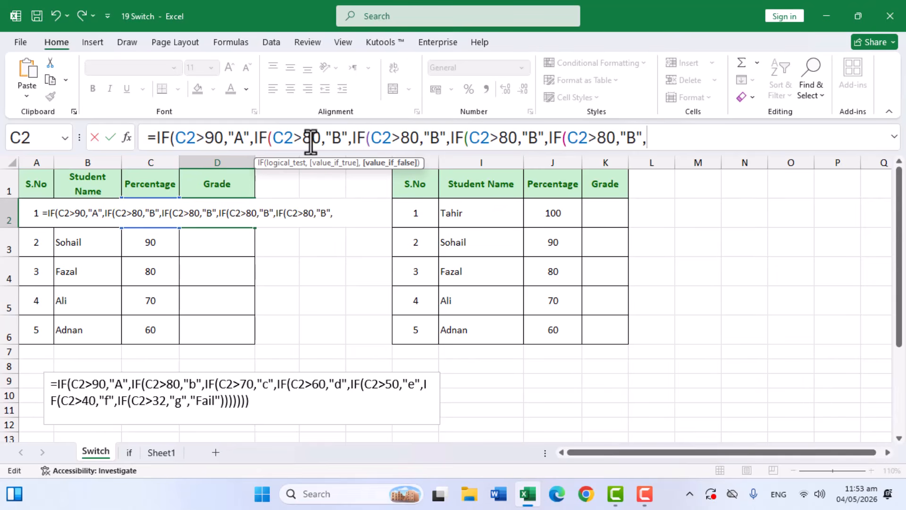
Change the second nested IF clause to test C2>70 and return "C"
click(405, 140)
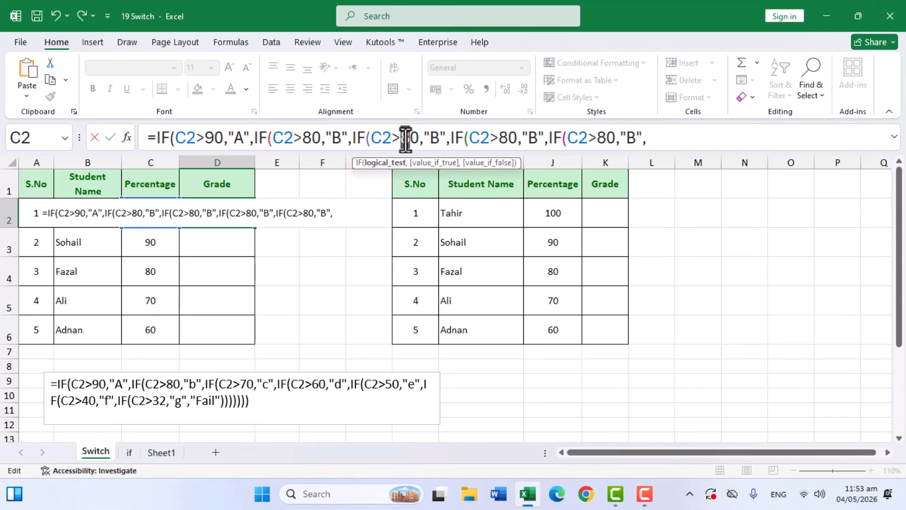
key(Delete)
text(7)
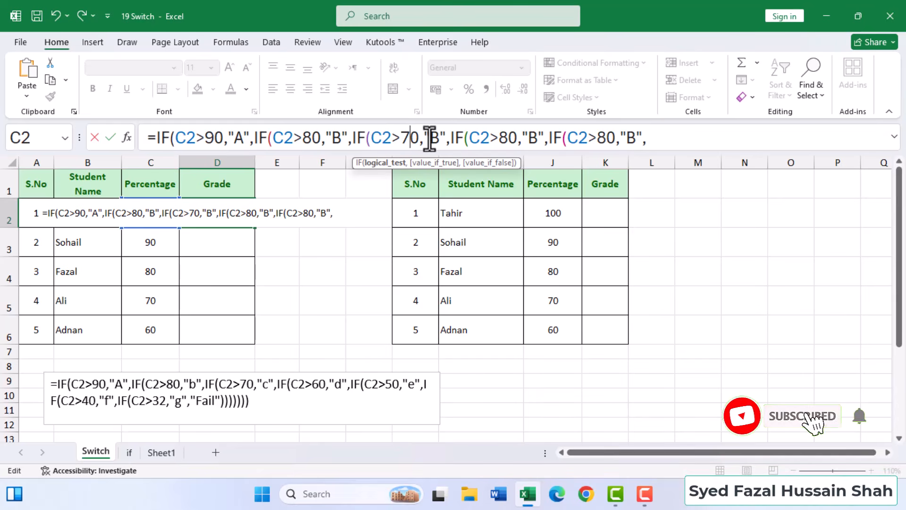
drag(434, 138, 438, 138)
text(c)
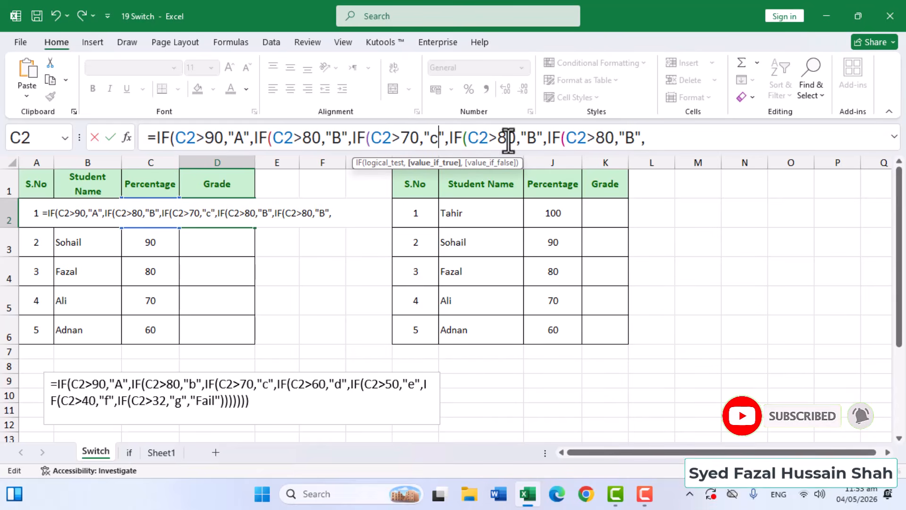
key(BackSpace)
text(C)
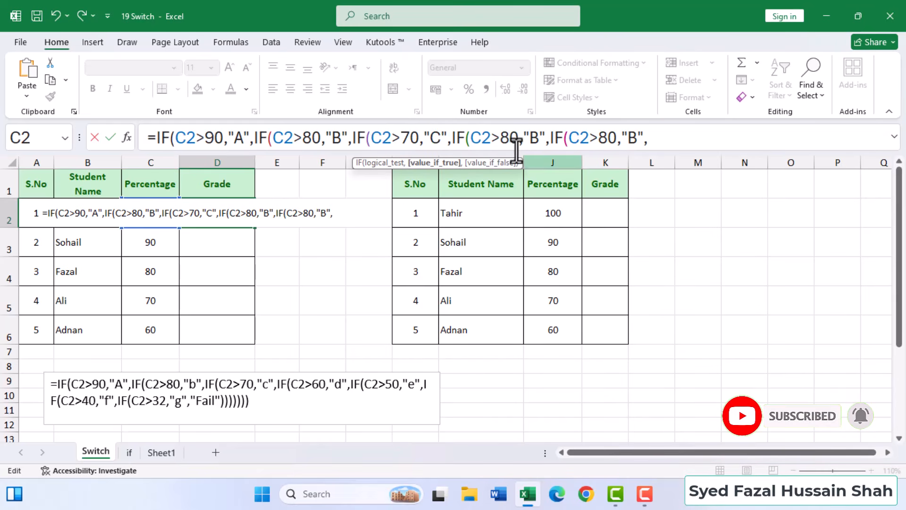
Change the last two nested IF clauses to C2>60 returning "D" and C2>50 returning "E"
drag(501, 138, 536, 142)
text(60,")
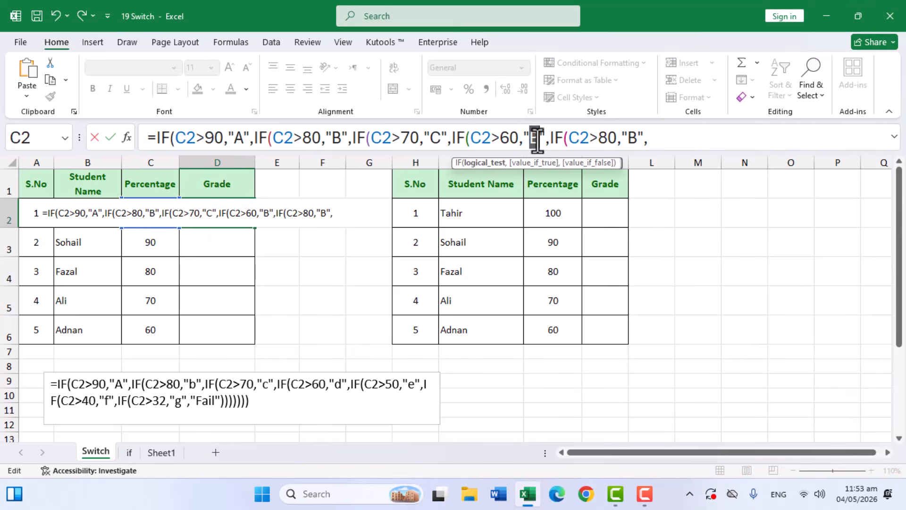
text(D)
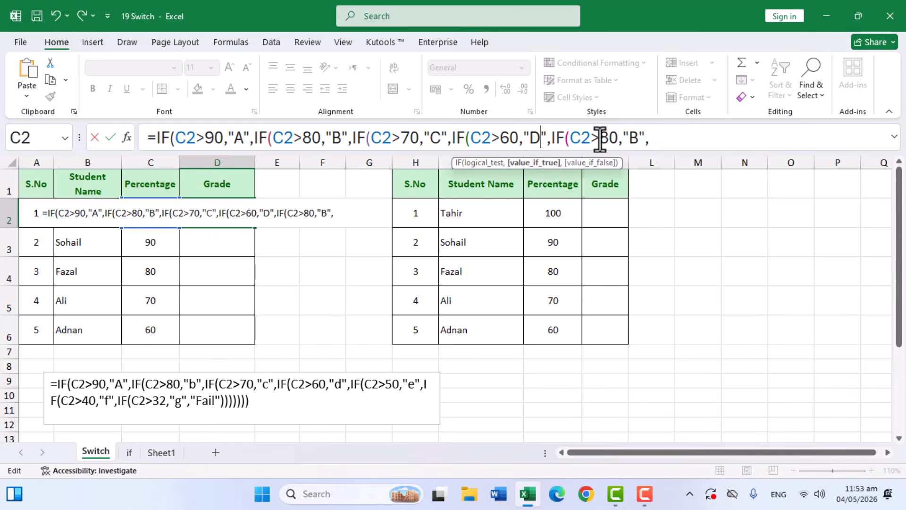
drag(600, 138, 609, 138)
text(5)
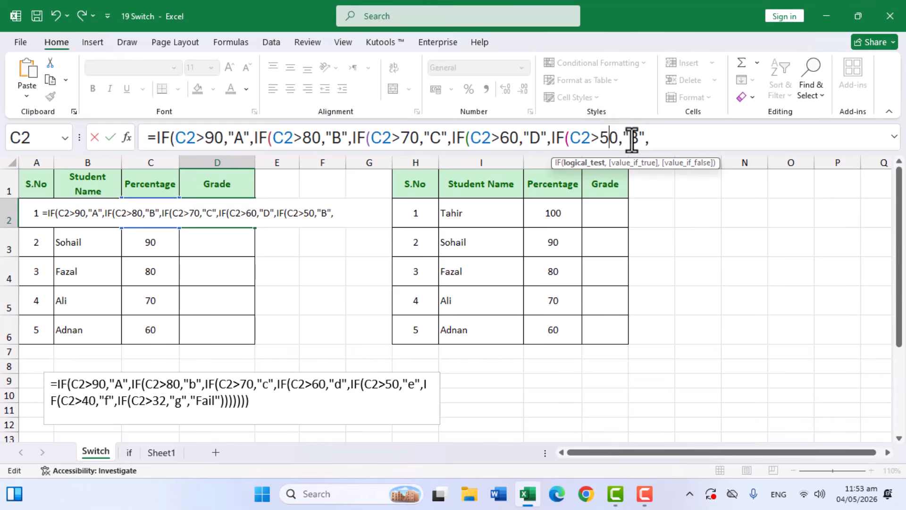
drag(629, 137, 637, 138)
text(E)
Finish the D2 formula with "Fail" as the fallback and five closing parentheses, and fill it down through D6
click(657, 139)
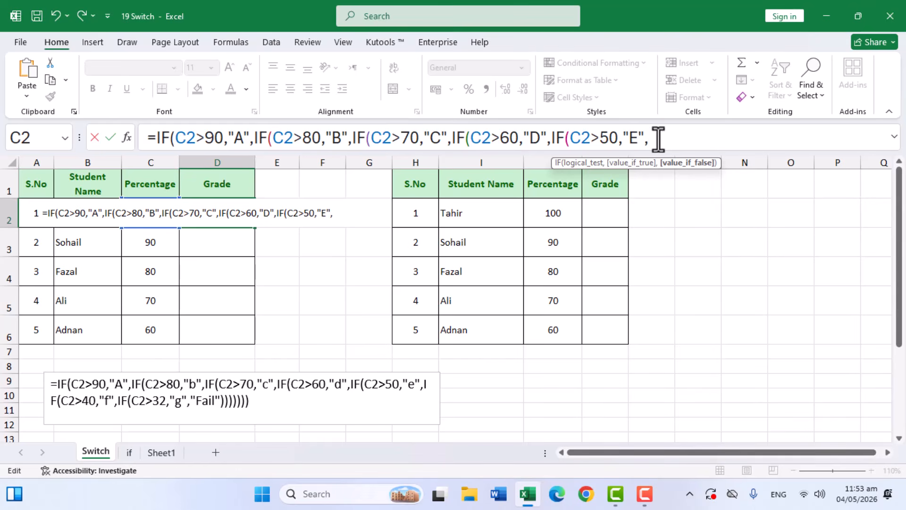
text("Fail"))))
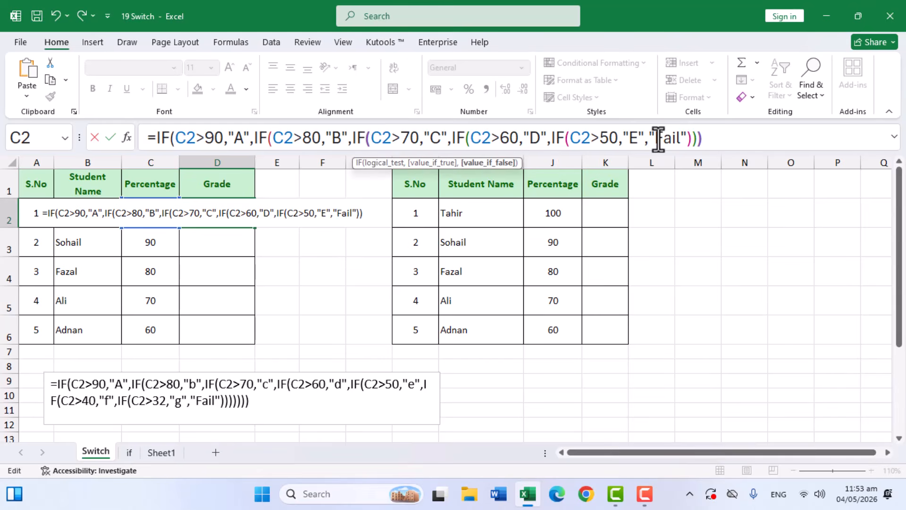
text()))
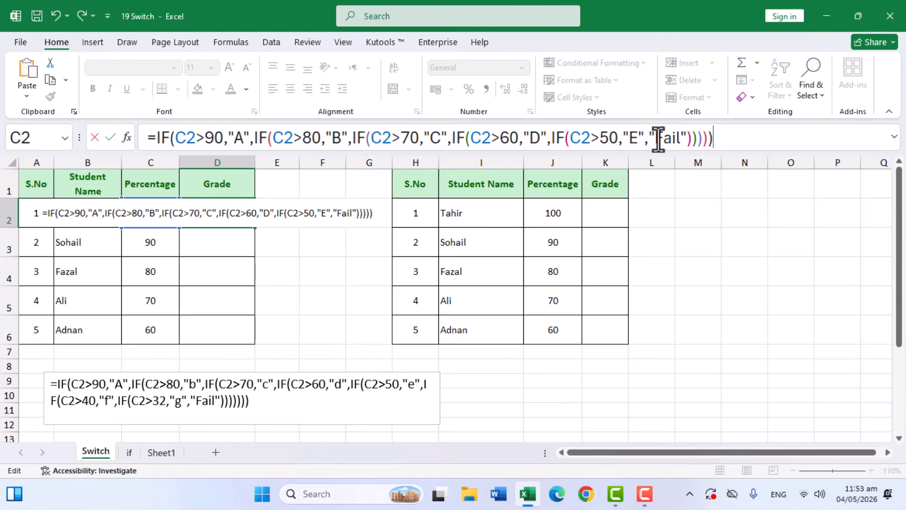
key(Return)
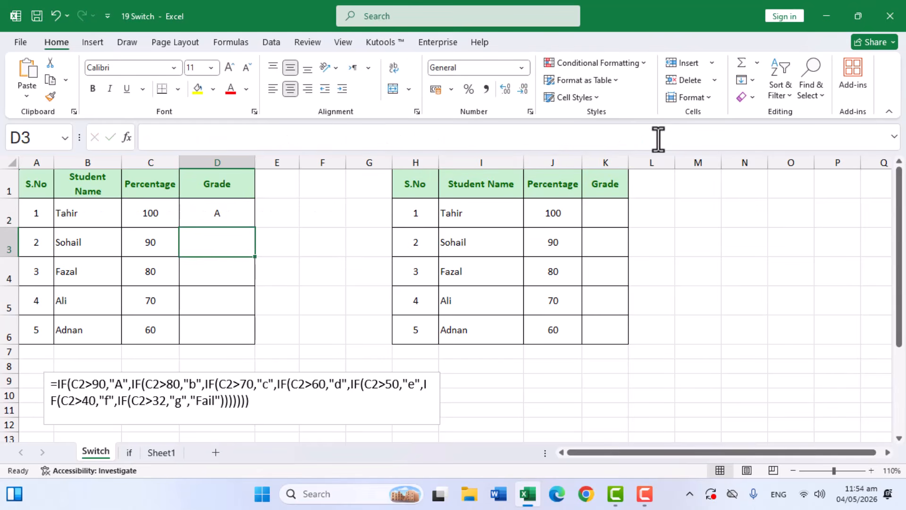
click(244, 218)
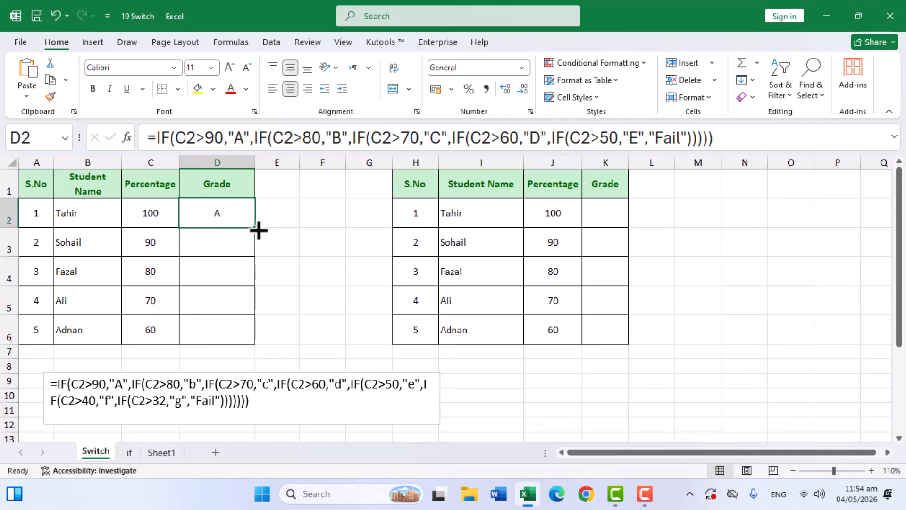
drag(256, 228, 264, 341)
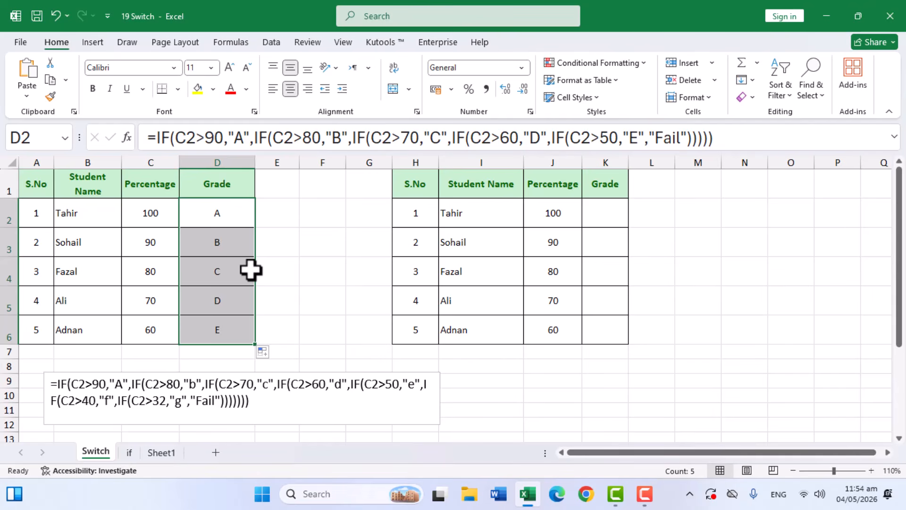
Start a SWITCH formula in K2 of the second table with J2 as its expression
click(596, 225)
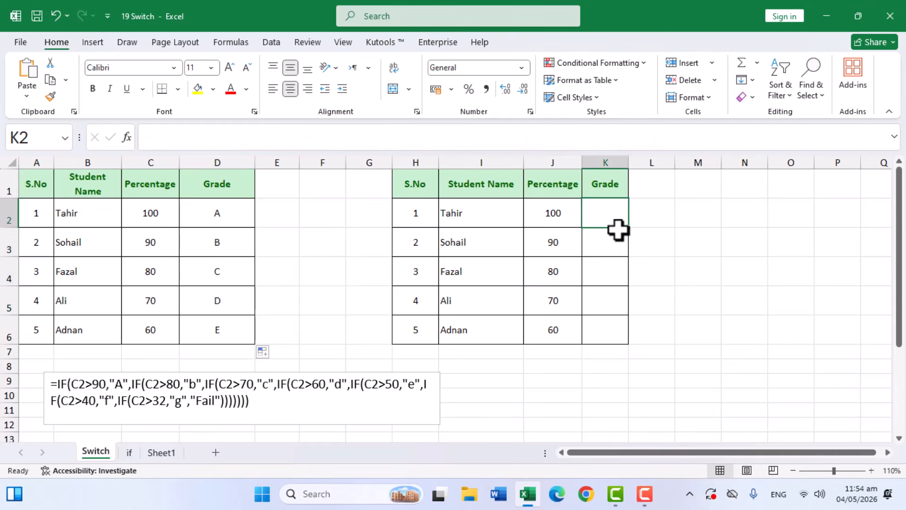
text(=)
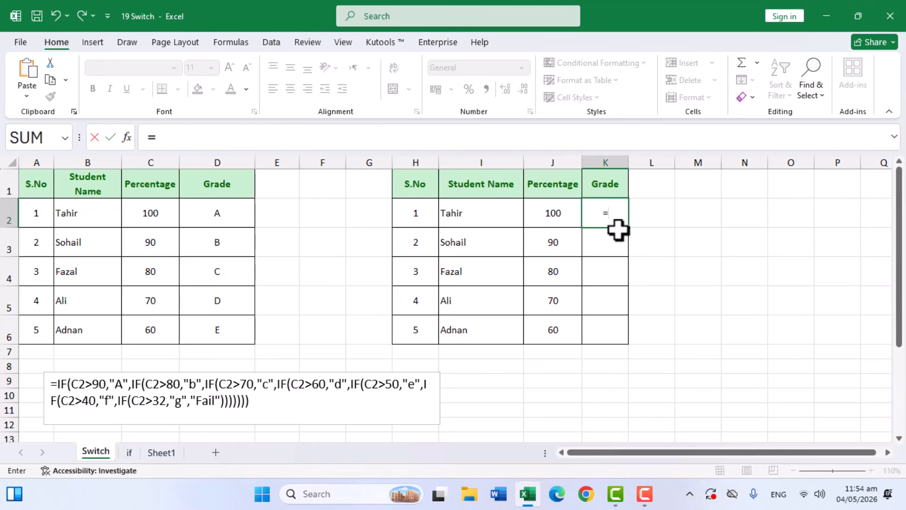
text(w)
key(BackSpace)
text(swi)
key(Tab)
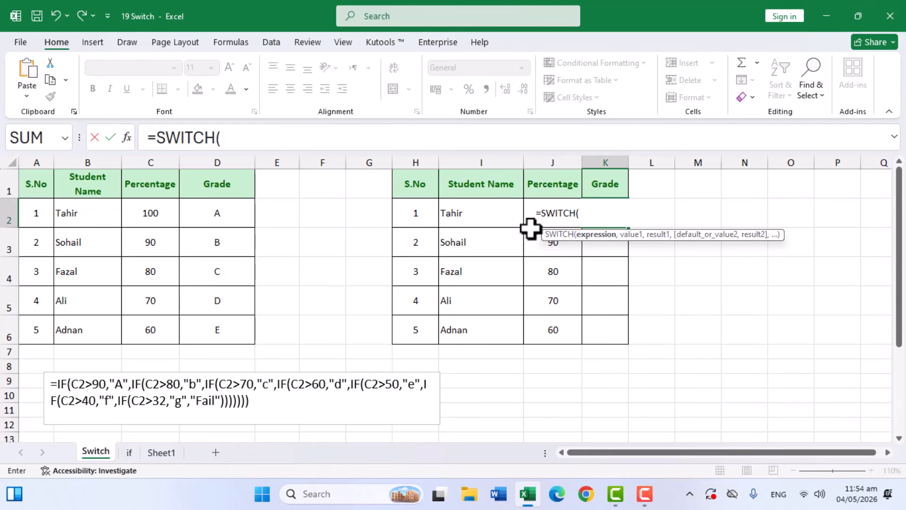
click(527, 221)
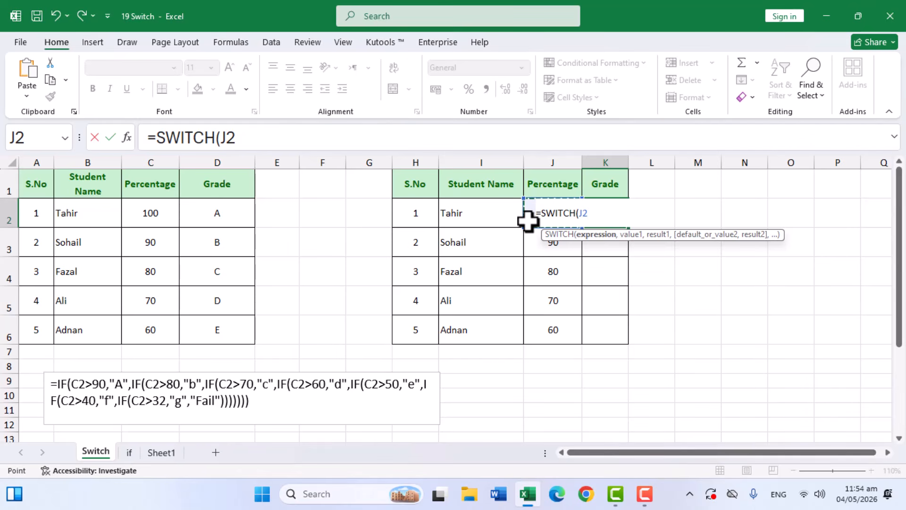
text(,)
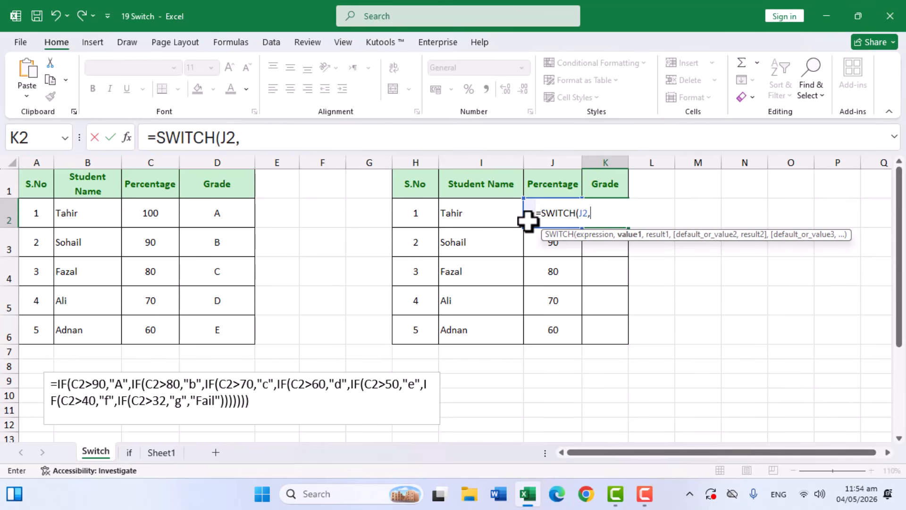
Add the first three SWITCH pairs to the K2 formula: 100 returning "A", 90 returning "B" and 80 returning "C"
text(100,"A)
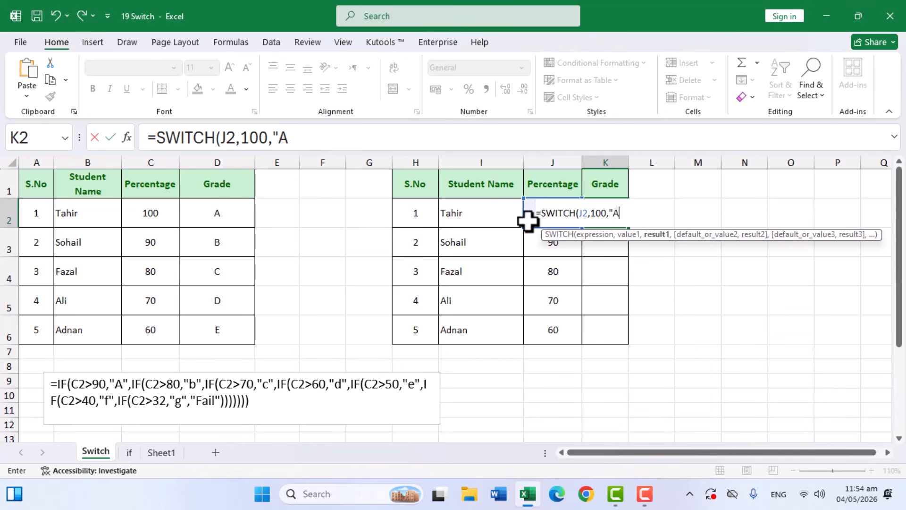
text(",)
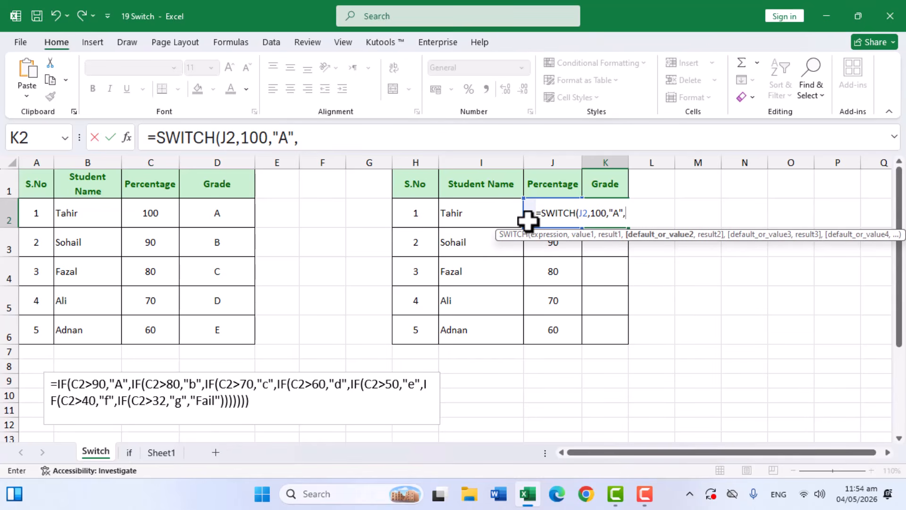
text(90,")
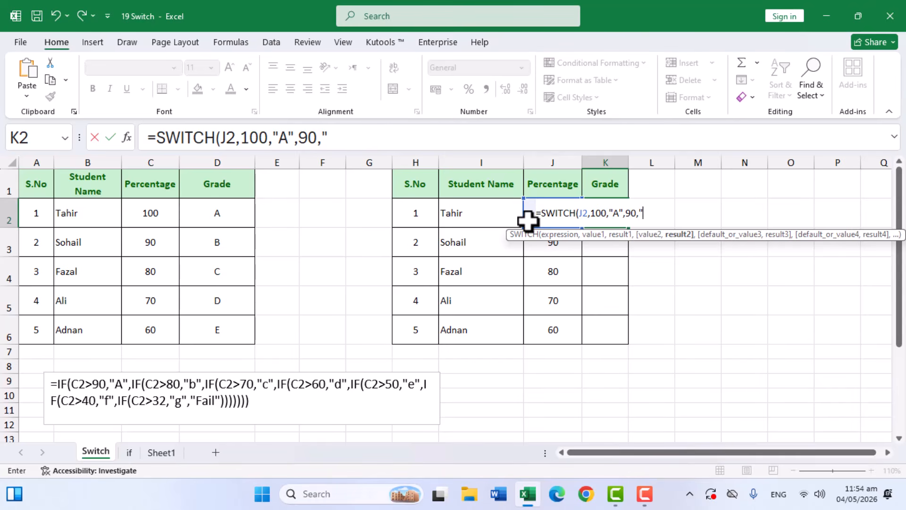
text(B",)
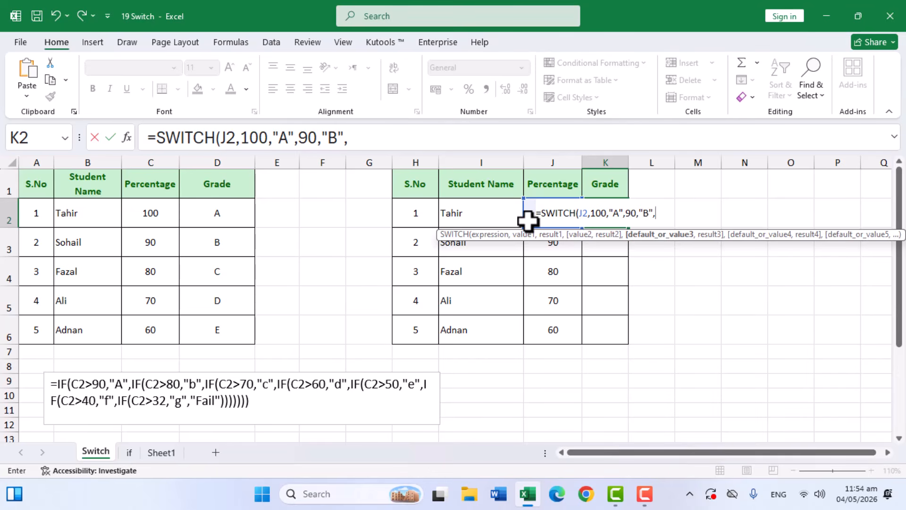
text(80,)
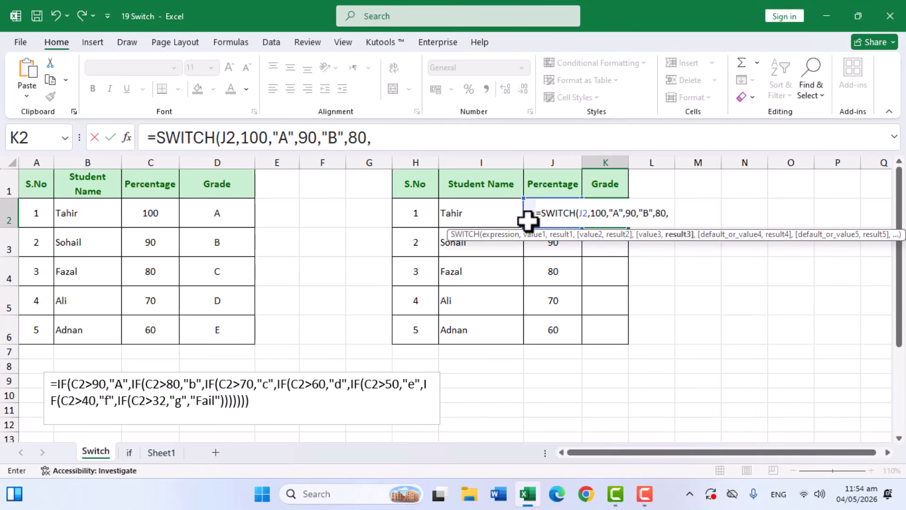
text("C")
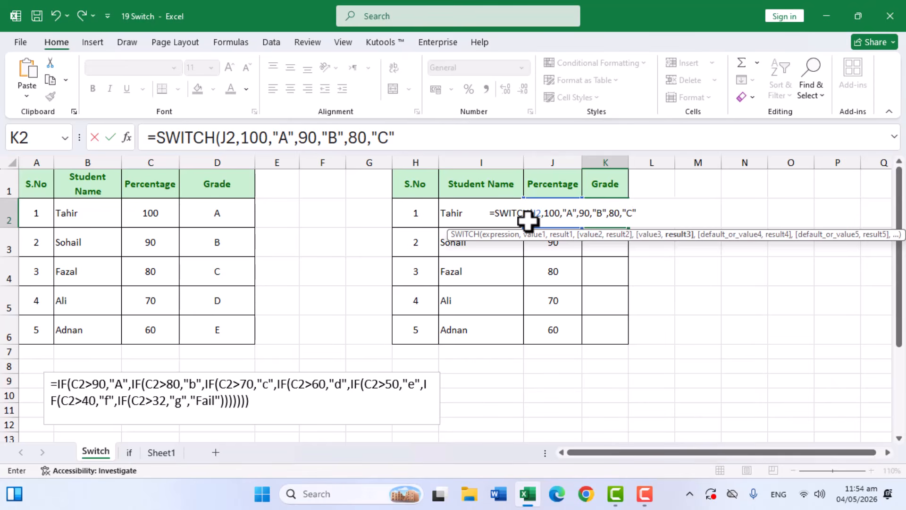
text(,)
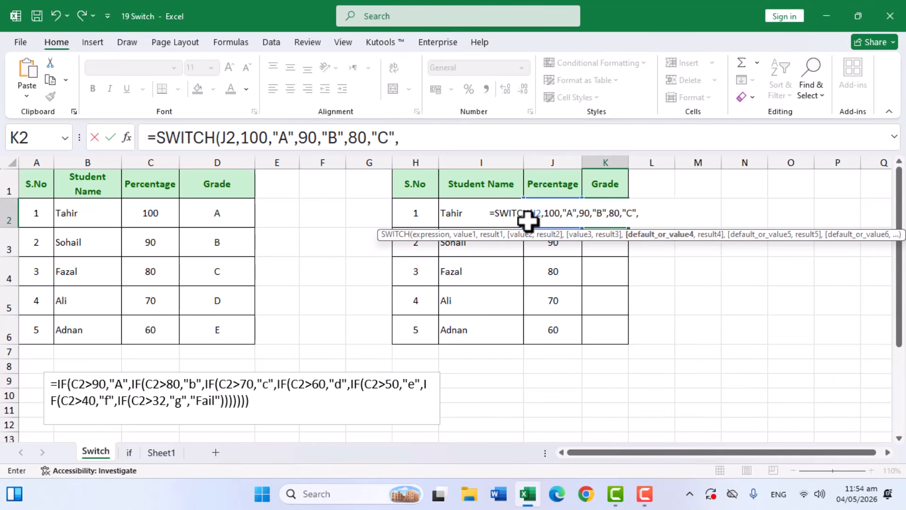
Add three more SWITCH pairs to the K2 formula: 70 returning "D", 60 returning "E" and 50 returning "F"
text(70,"D",)
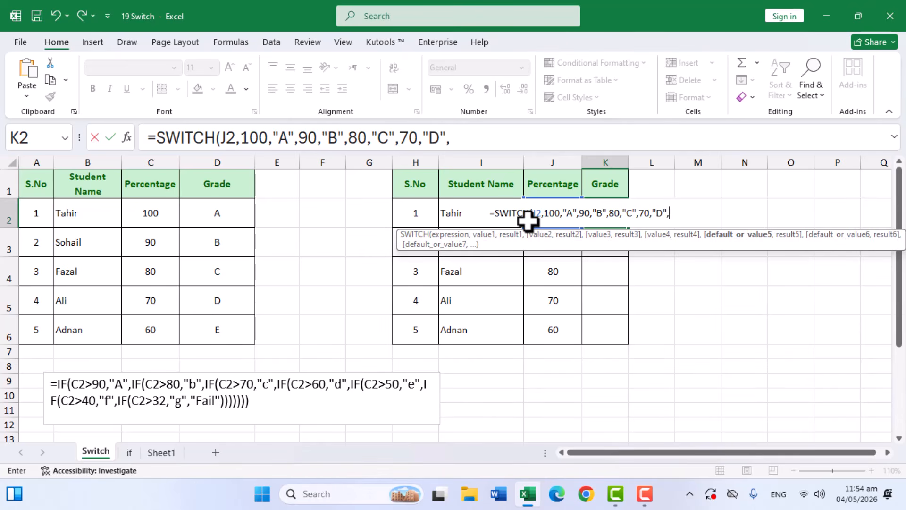
text(60,)
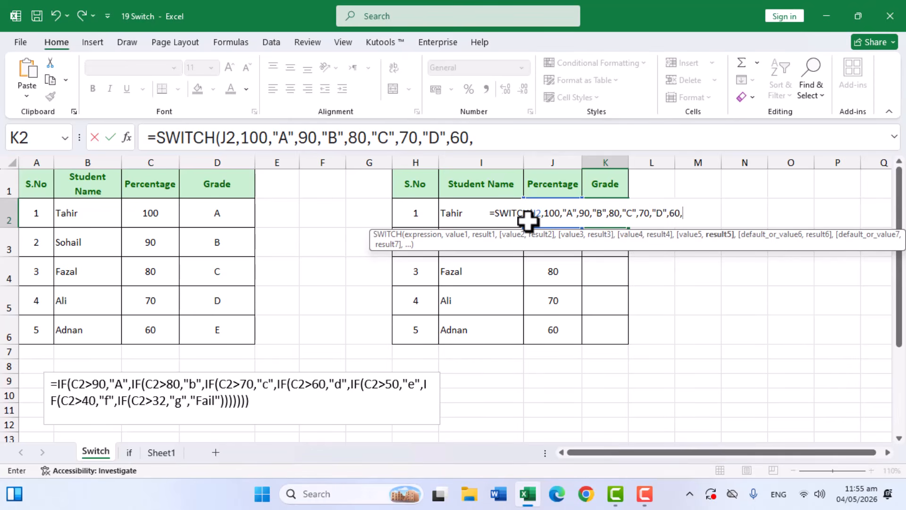
text("E",)
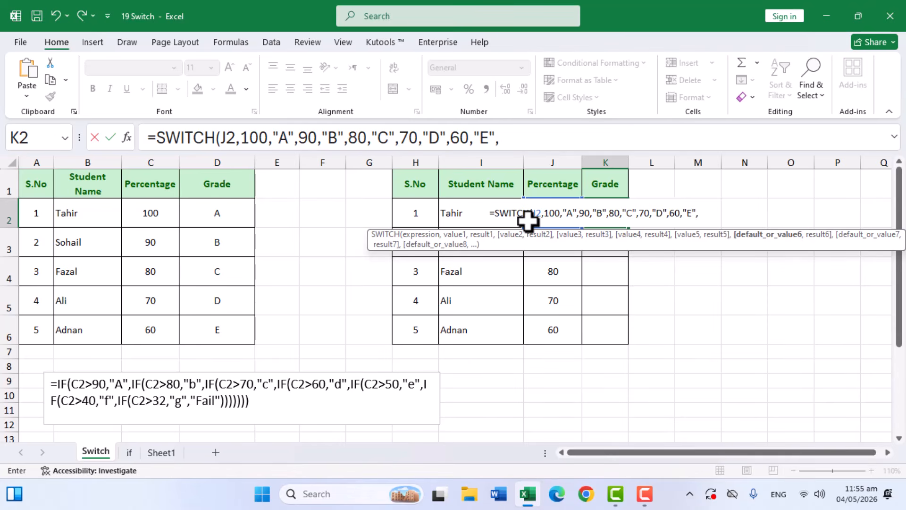
text(50,")
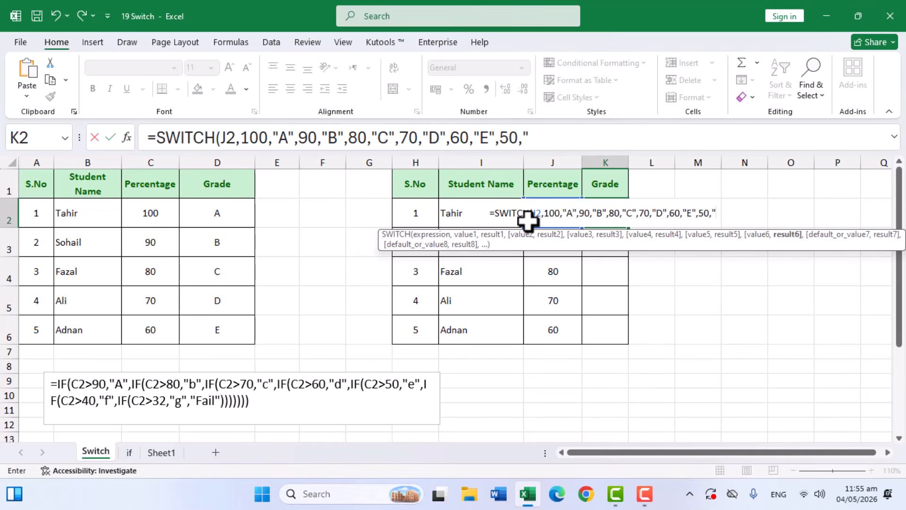
text(F)
text(",)
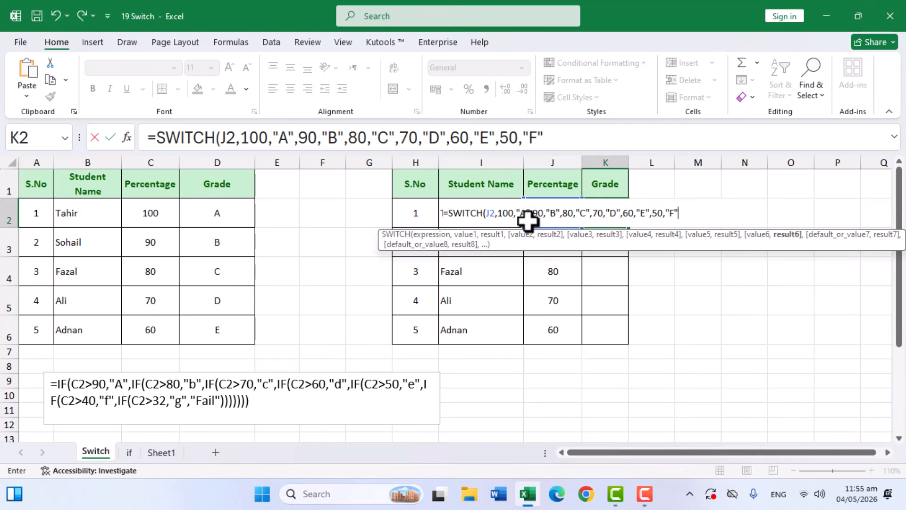
Finish the K2 SWITCH formula with "Fail" as the default and fill it down through K6
text(")
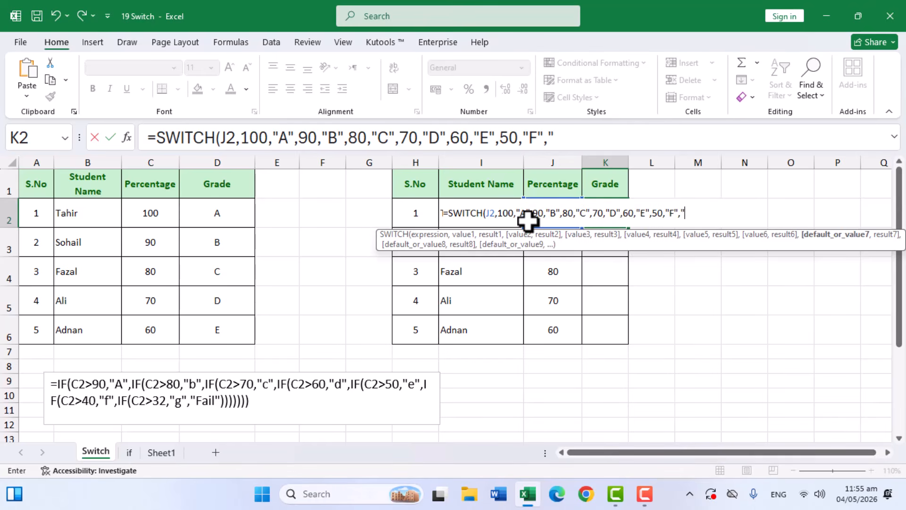
text(Fail"))
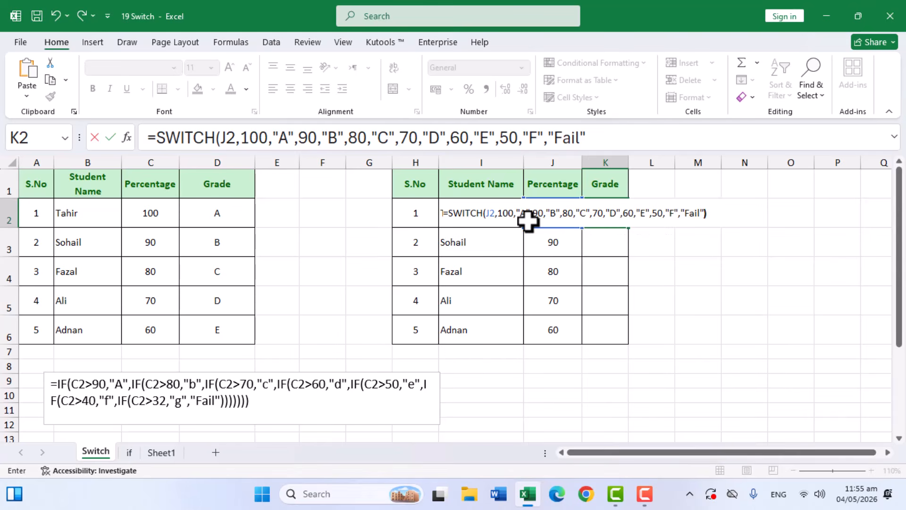
key(Return)
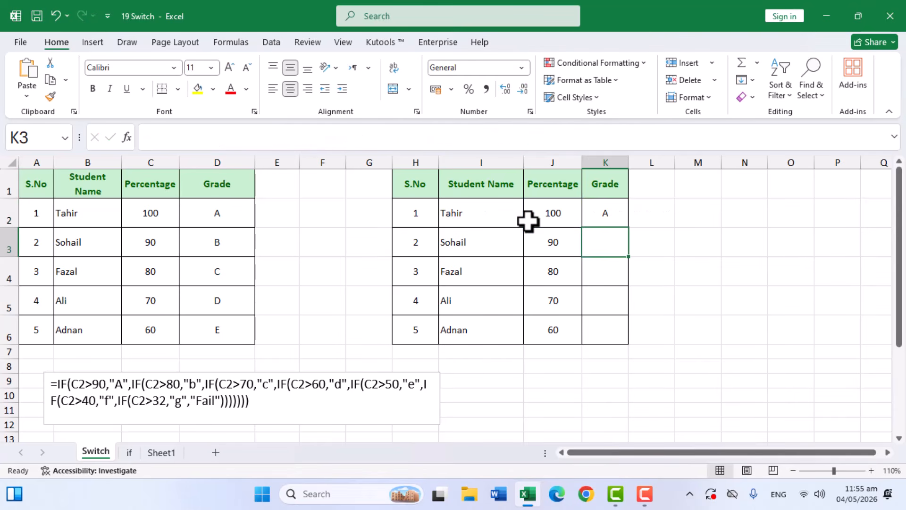
click(596, 219)
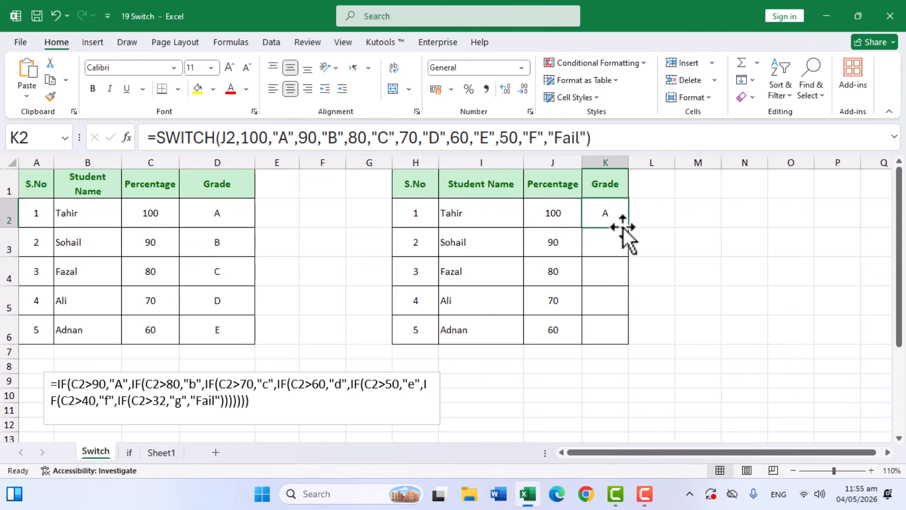
drag(628, 228, 630, 338)
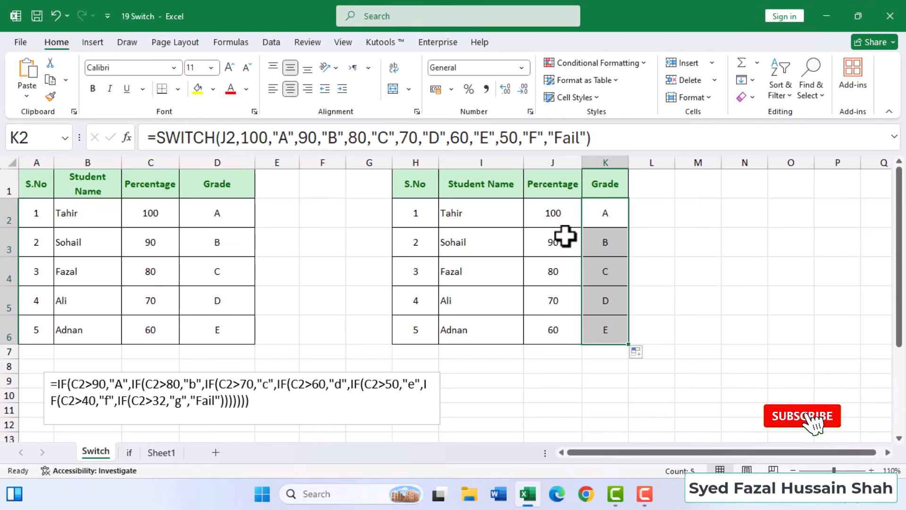
click(667, 273)
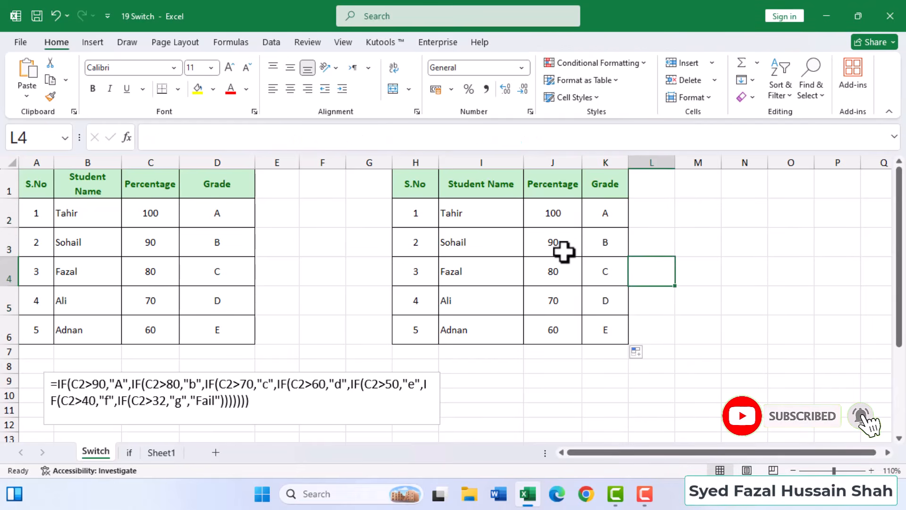
Draw a wide text box over rows 5 and 6, spanning about columns H to N
click(604, 211)
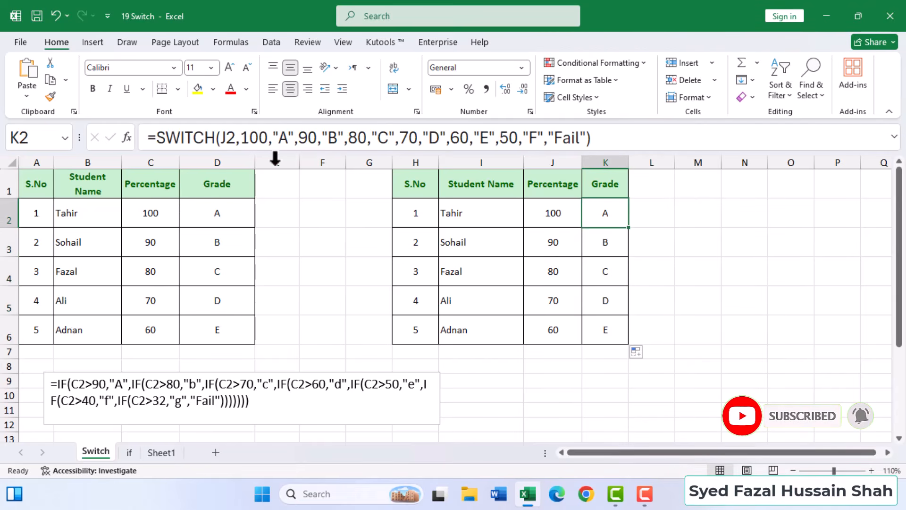
click(92, 42)
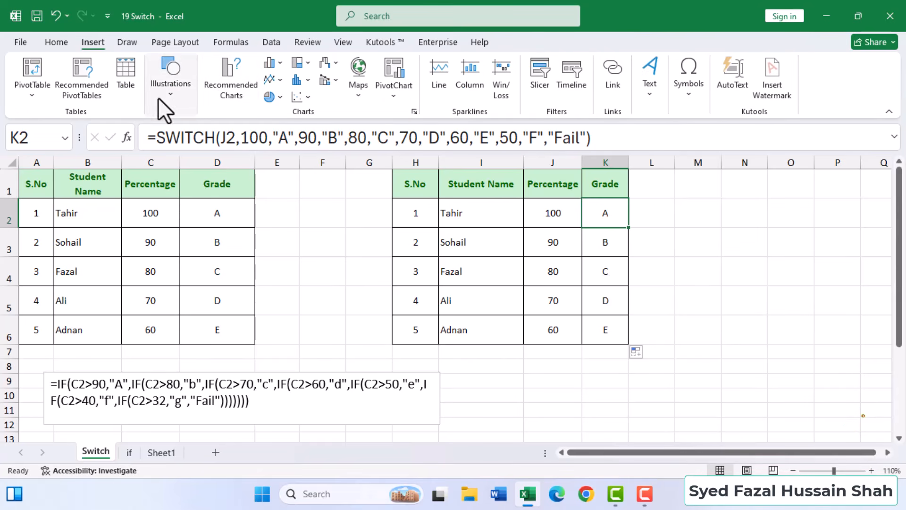
click(176, 94)
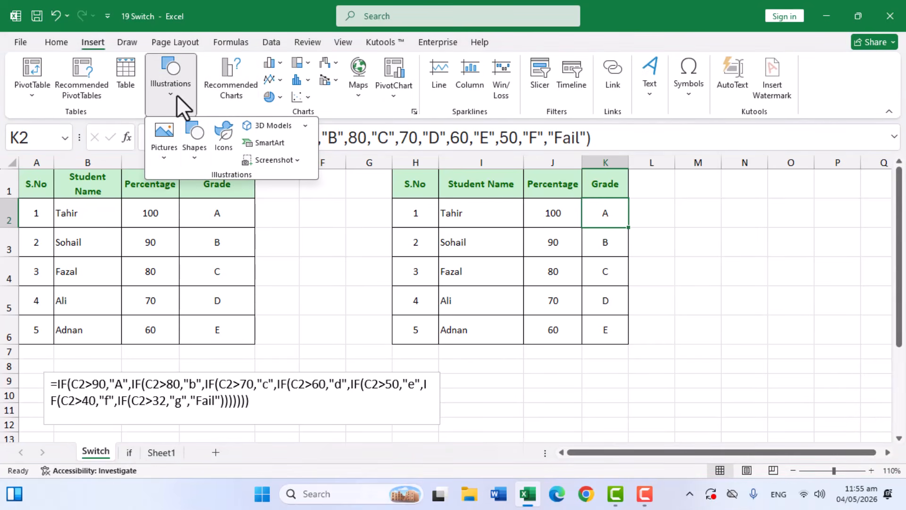
click(191, 151)
click(197, 193)
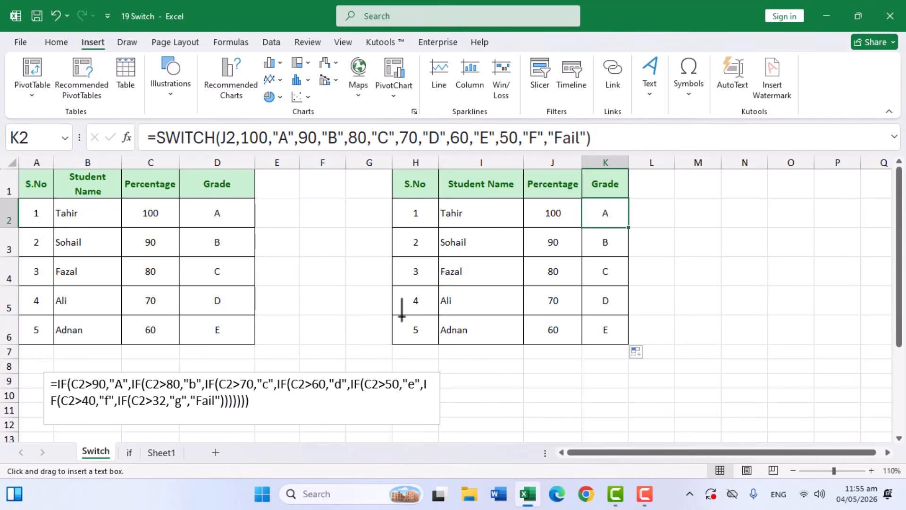
drag(385, 283, 785, 346)
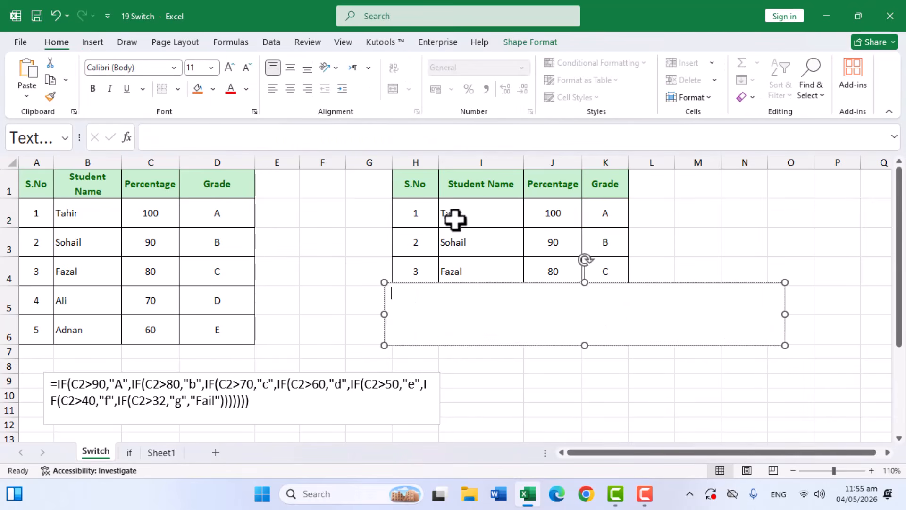
Copy the full SWITCH formula text from K2 and paste it into the new text box
click(603, 208)
drag(148, 138, 600, 140)
key(ctrl+c)
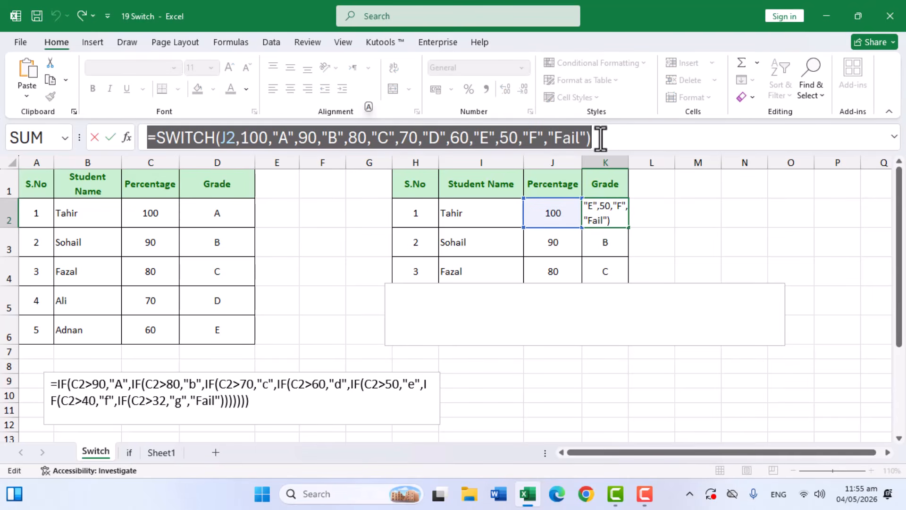
click(579, 308)
key(ctrl+v)
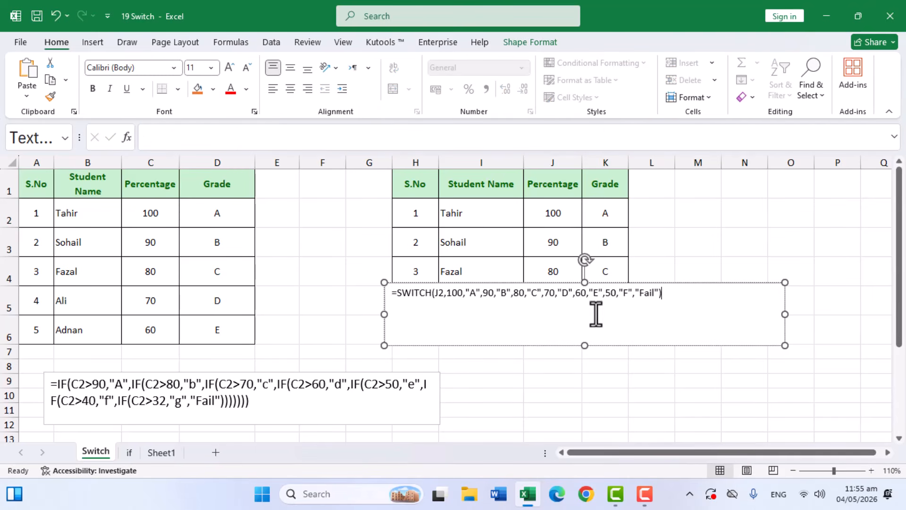
Enlarge all the formula text in the new text box to font size 24
key(ctrl+a)
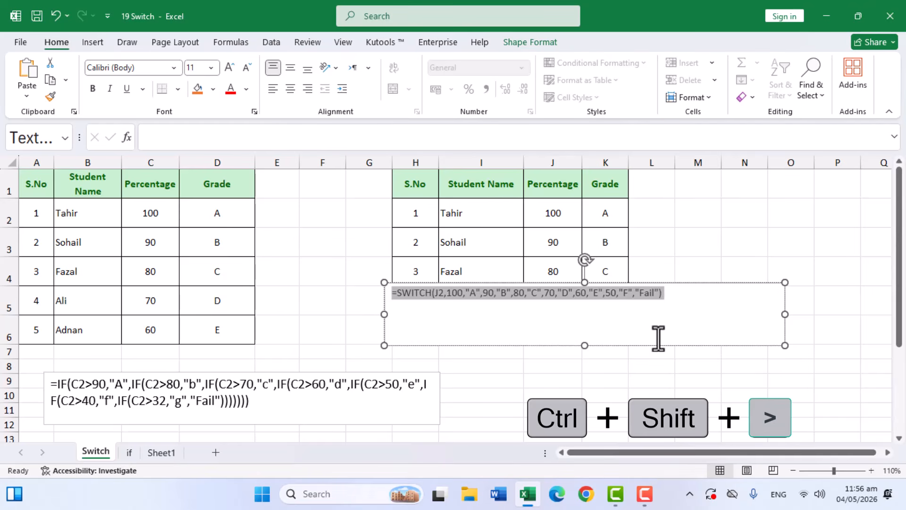
key(ctrl+shift+period)
key(ctrl+shift+period)
key(ctrl+shift+period)
key(ctrl+shift+period)
key(ctrl+shift+period)
key(ctrl+shift+period)
key(ctrl+shift+period)
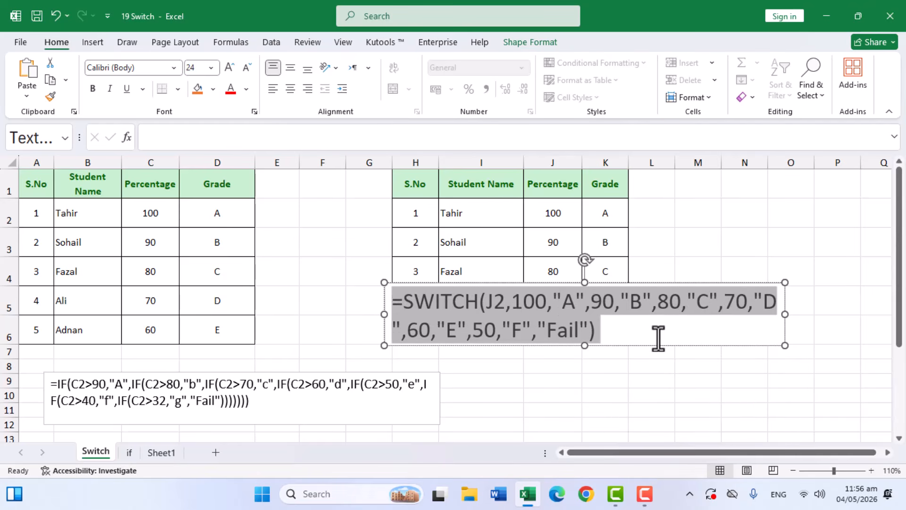
click(639, 395)
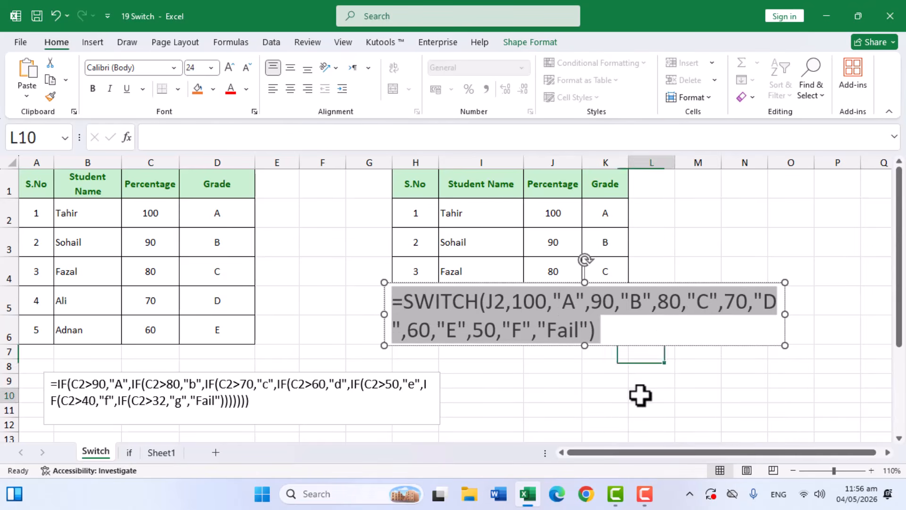
Make the SWITCH formula text box taller and move it below the second table, clear of the IF formula text box
click(619, 348)
drag(584, 345, 585, 386)
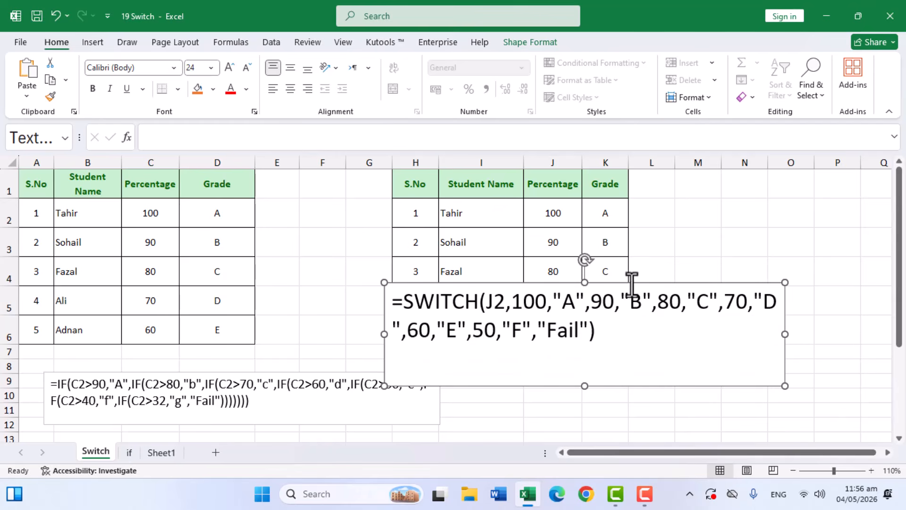
drag(631, 281, 701, 349)
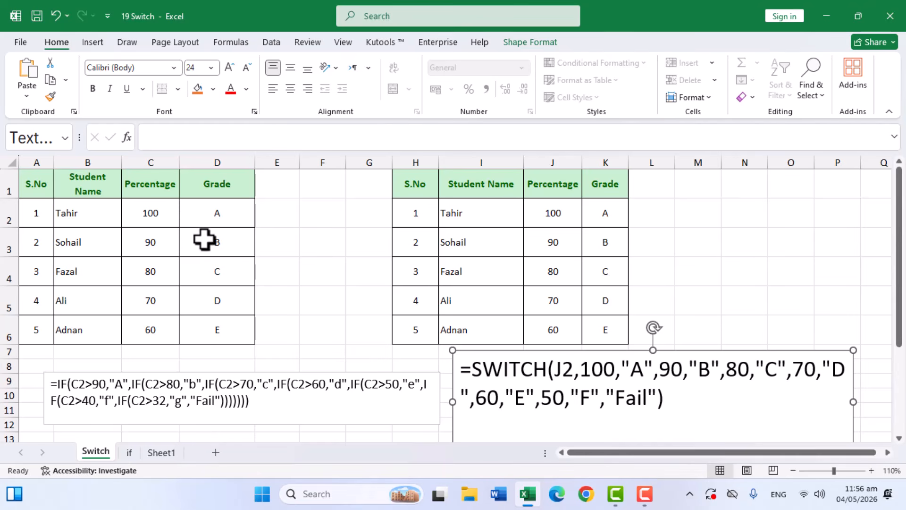
Examine the percentages and the nested IF grades in D2:D6 on the if sheet for comparison with the Switch sheet
click(125, 455)
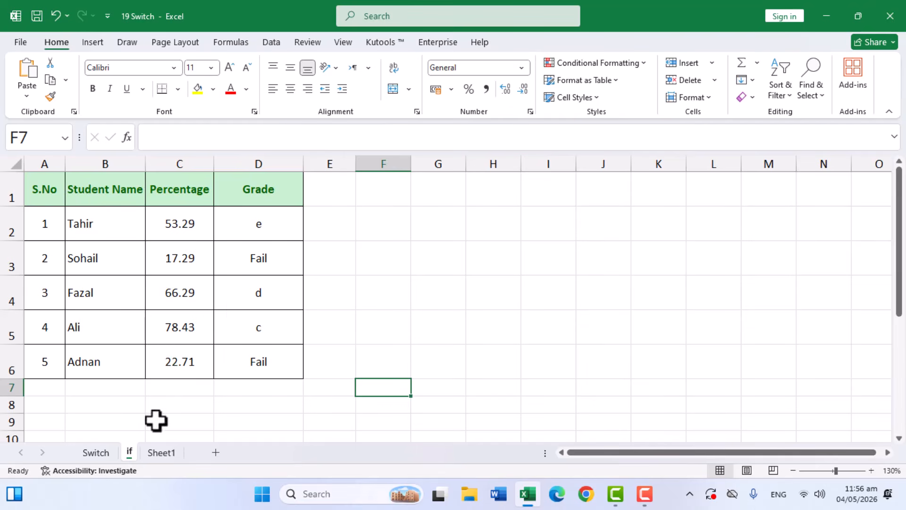
click(96, 453)
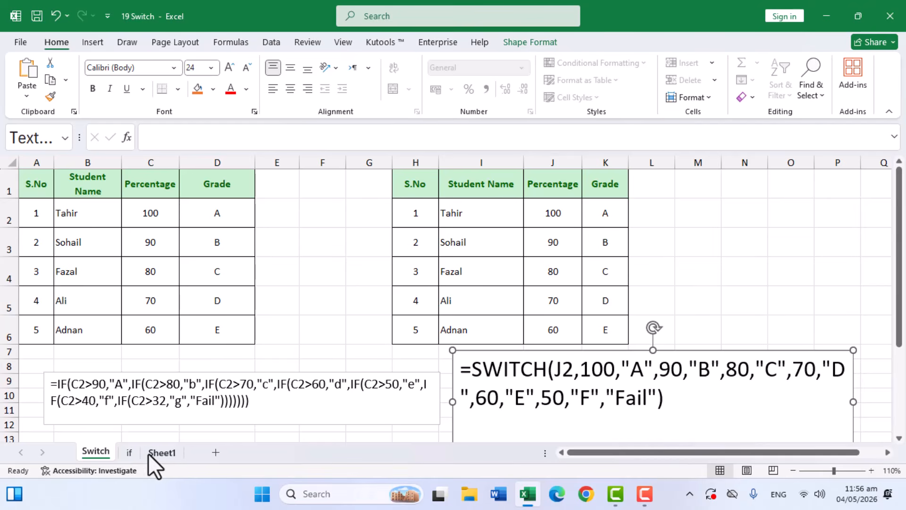
click(127, 452)
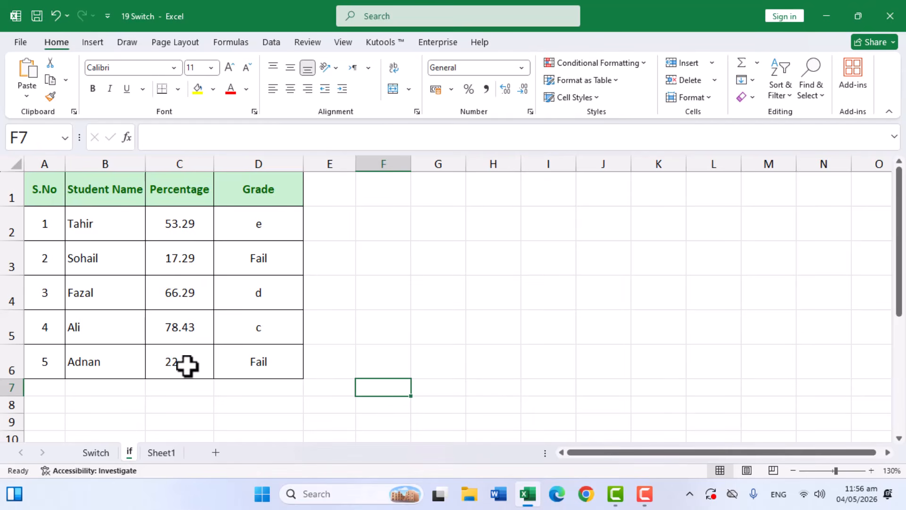
click(181, 234)
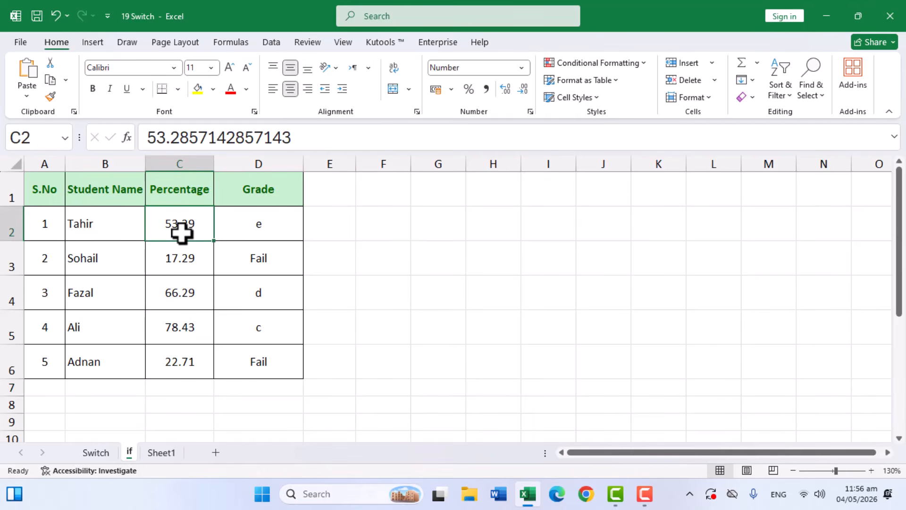
drag(239, 229, 239, 360)
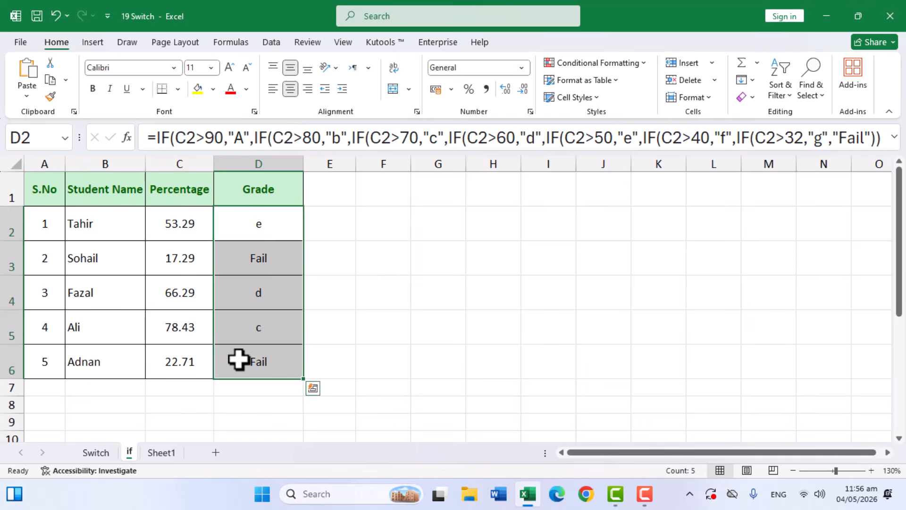
Clear the nested IF grades in D2:D6 and begin a SWITCH formula in D2 that tests C2 and returns "A" for 100
key(Delete)
click(259, 239)
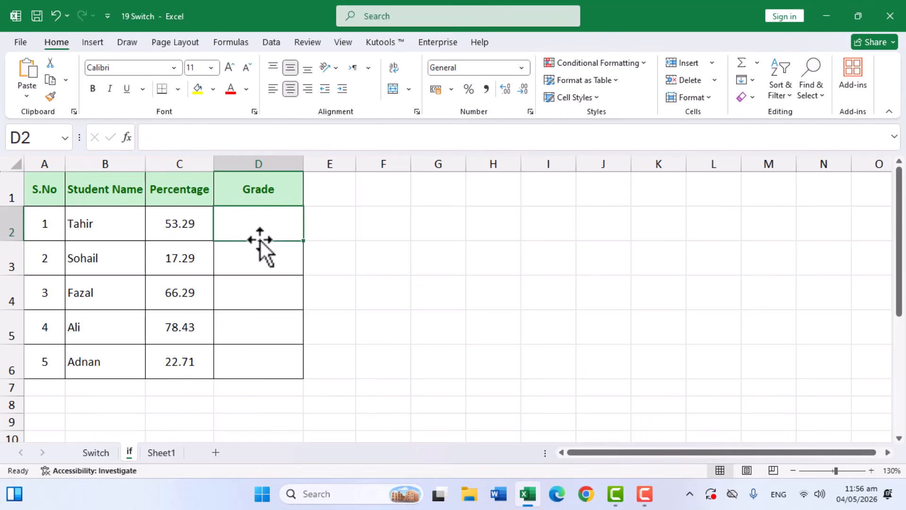
text(=swit)
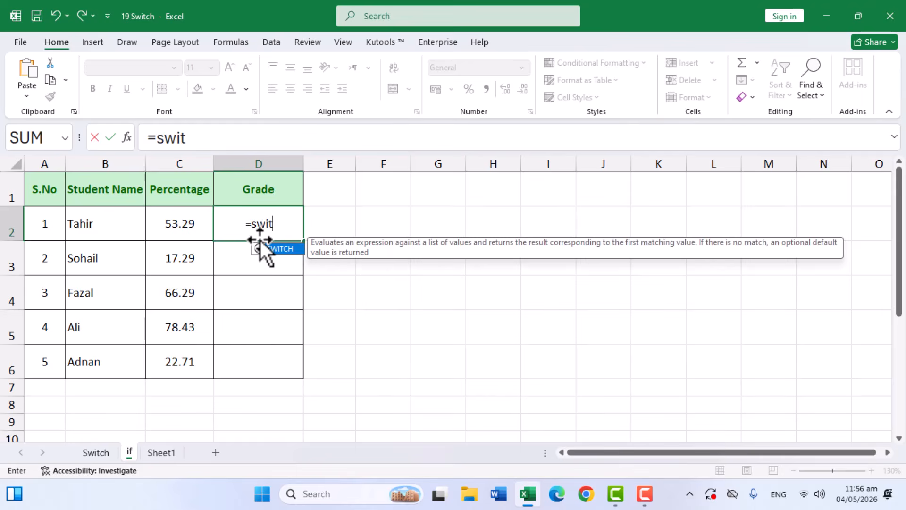
key(Tab)
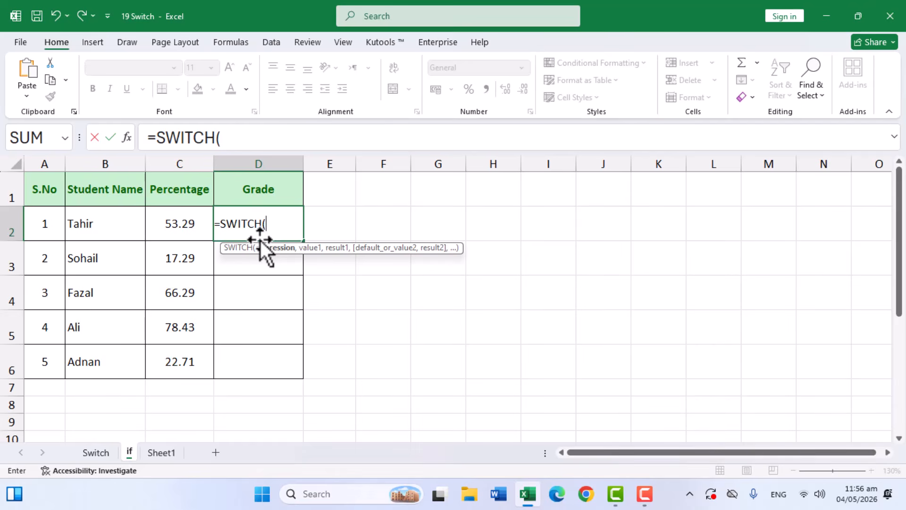
click(179, 230)
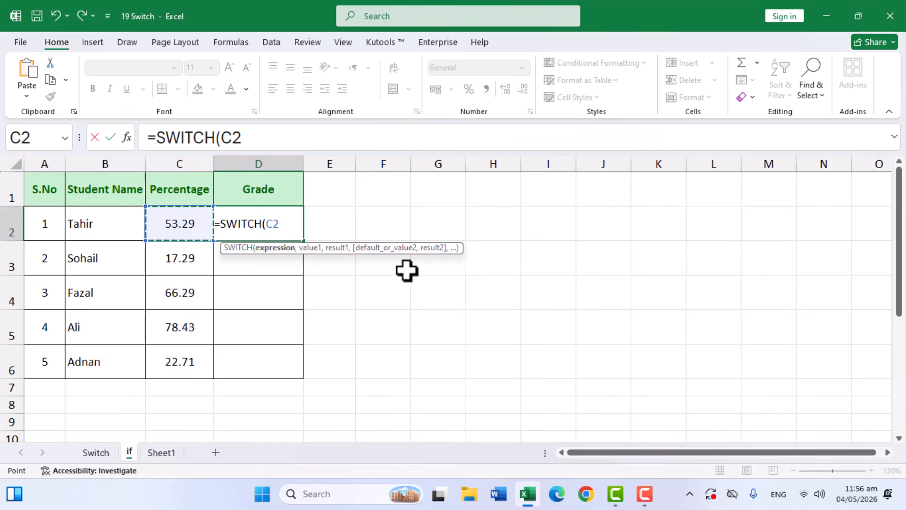
text(,10)
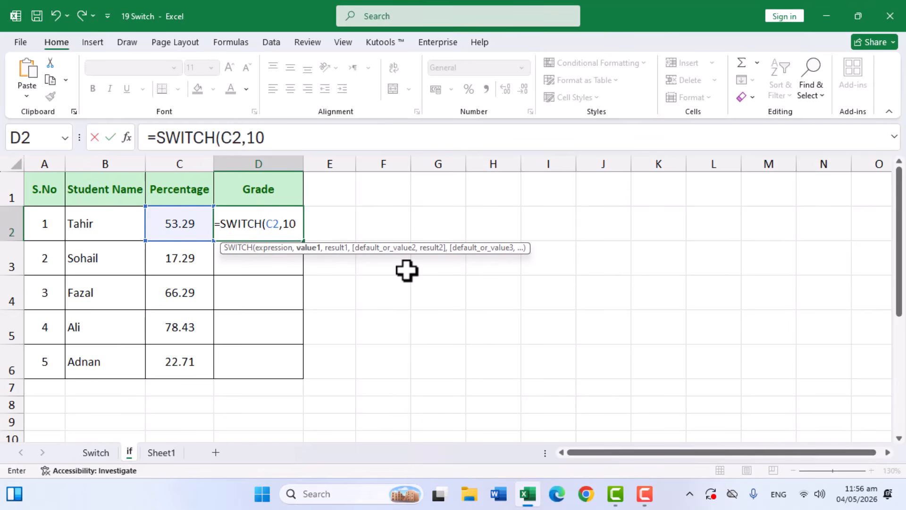
text(0,)
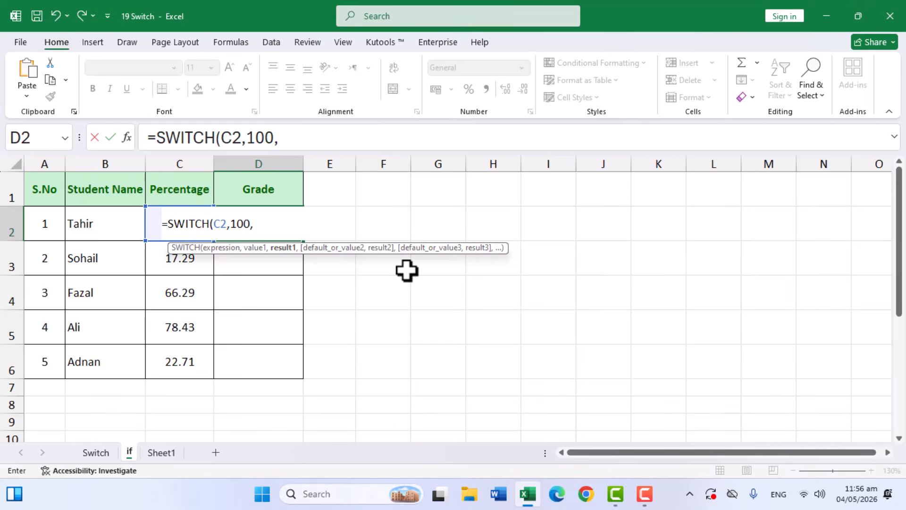
text("A",B)
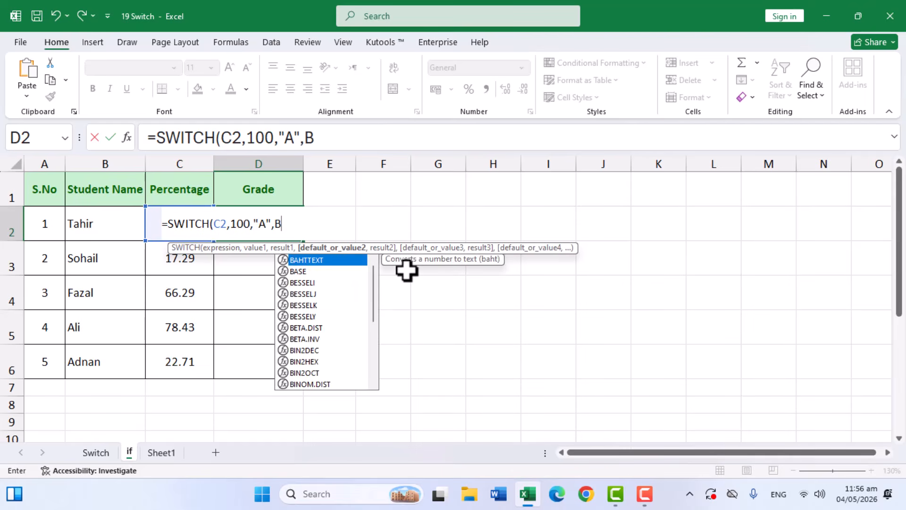
Extend the SWITCH formula in D2 with the pairs 90,"B" and 80,"C"
key(BackSpace)
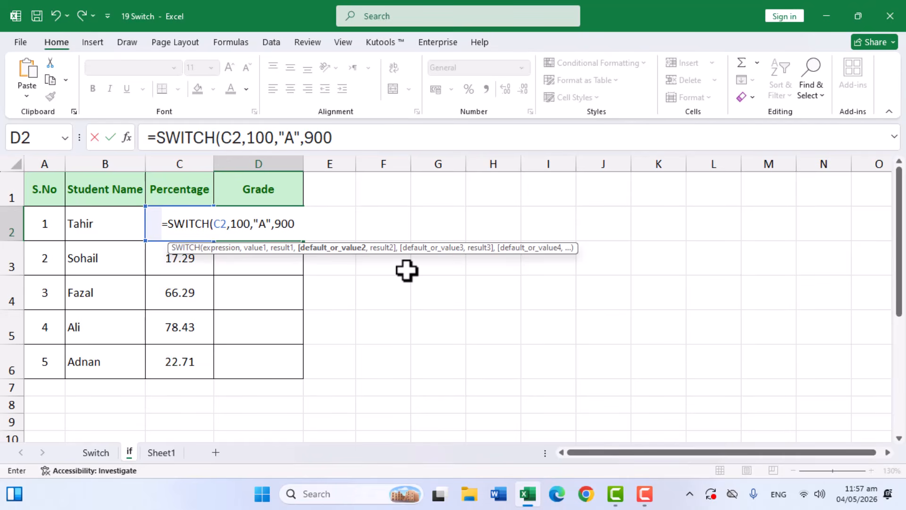
text(90,)
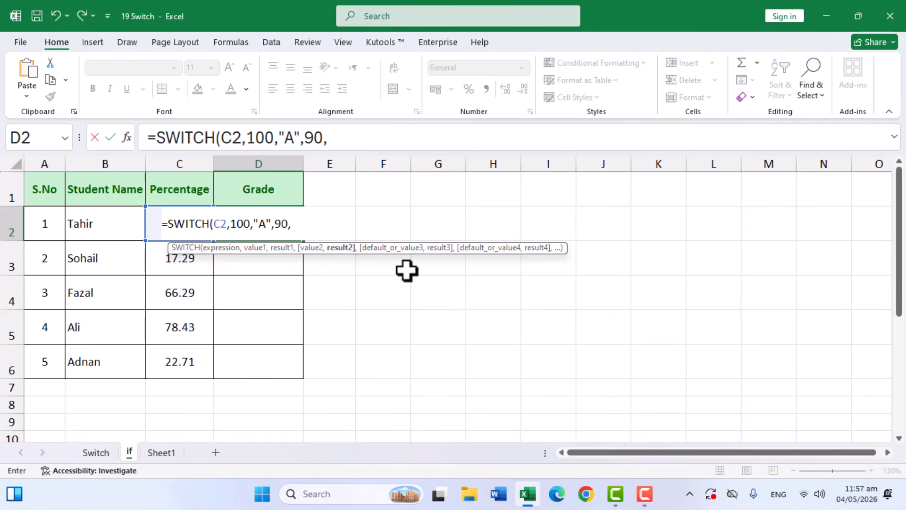
text(B)
key(BackSpace)
text("B",)
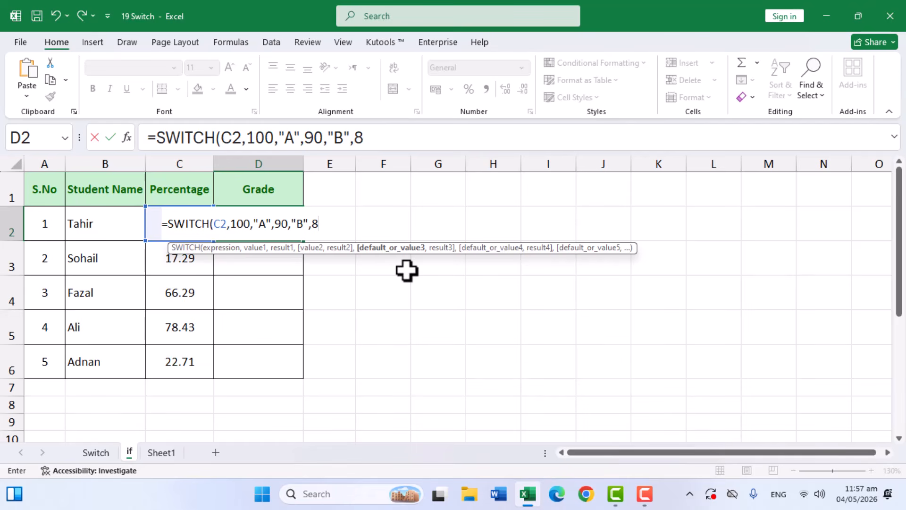
text(80,"C)
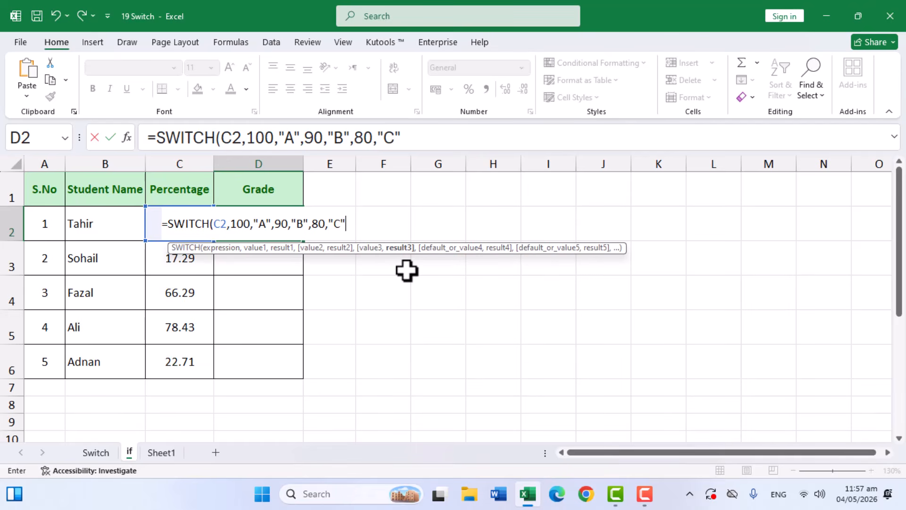
Complete the D2 SWITCH formula with the default result "Fail" and copy it down through D6
text(,Fa)
key(BackSpace)
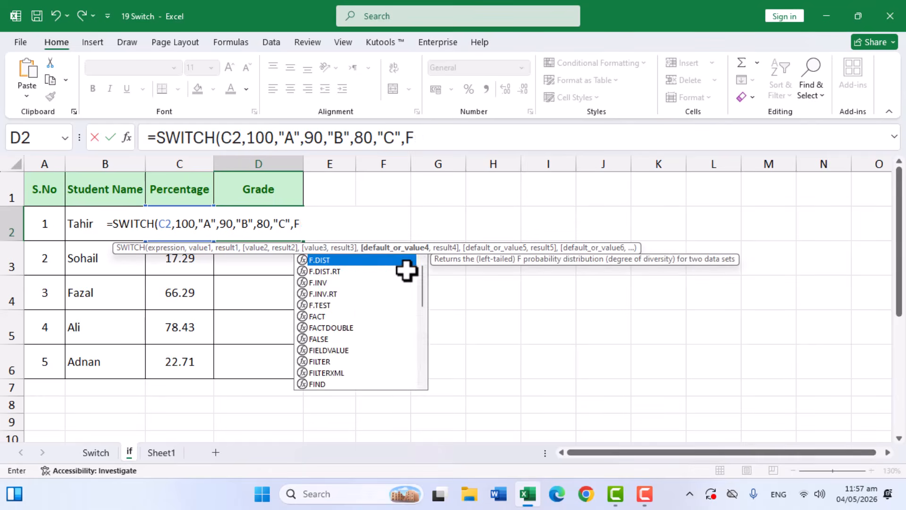
key(BackSpace)
text("Fail")
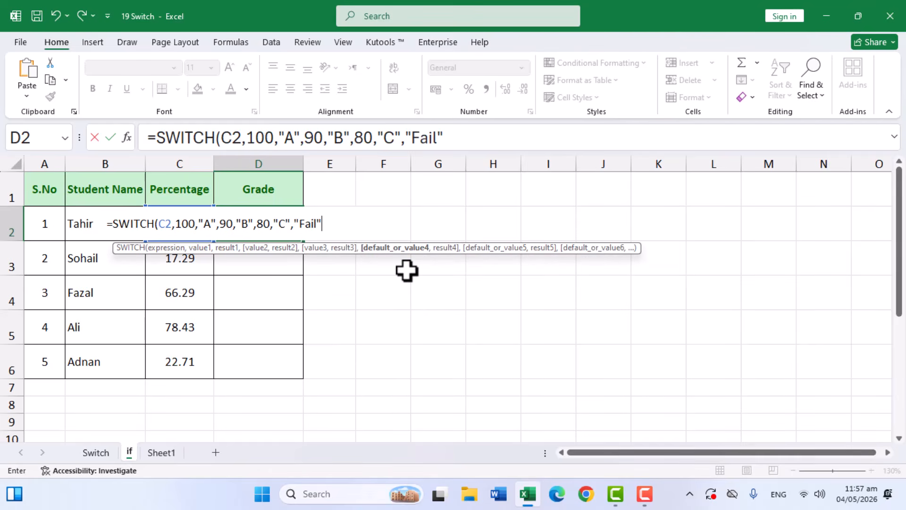
text())
key(Return)
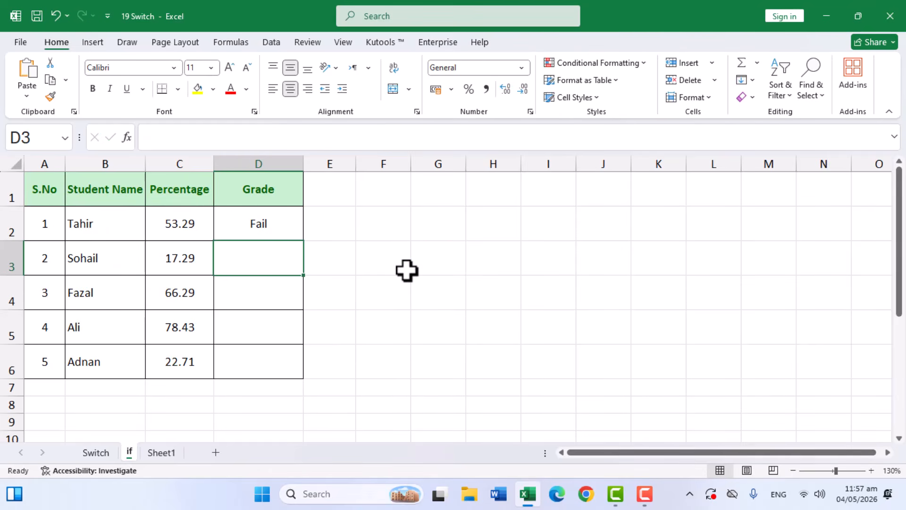
click(289, 236)
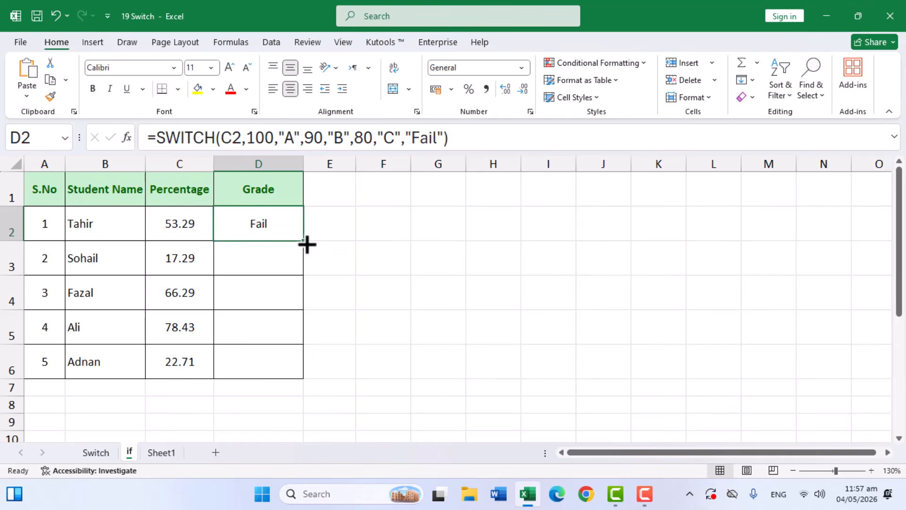
drag(307, 245, 302, 366)
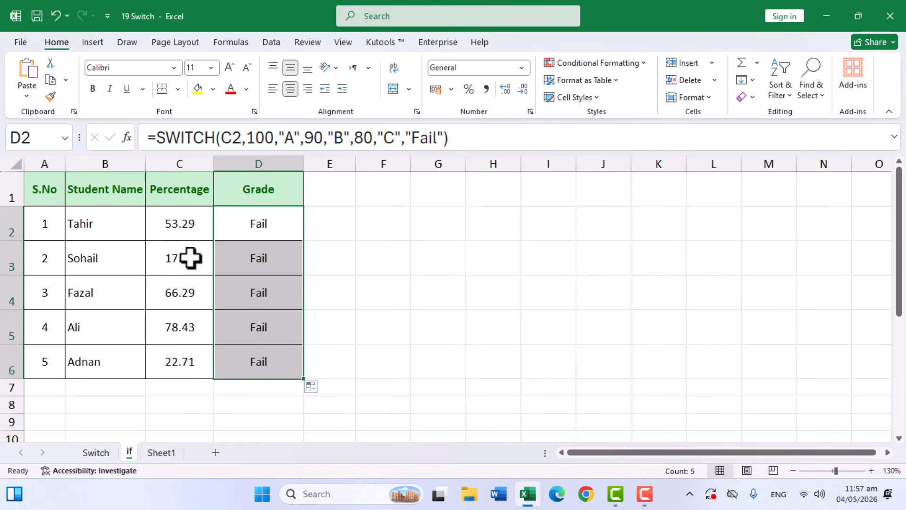
Set the percentage in C2 to 98 and check the SWITCH grade in D2
click(182, 236)
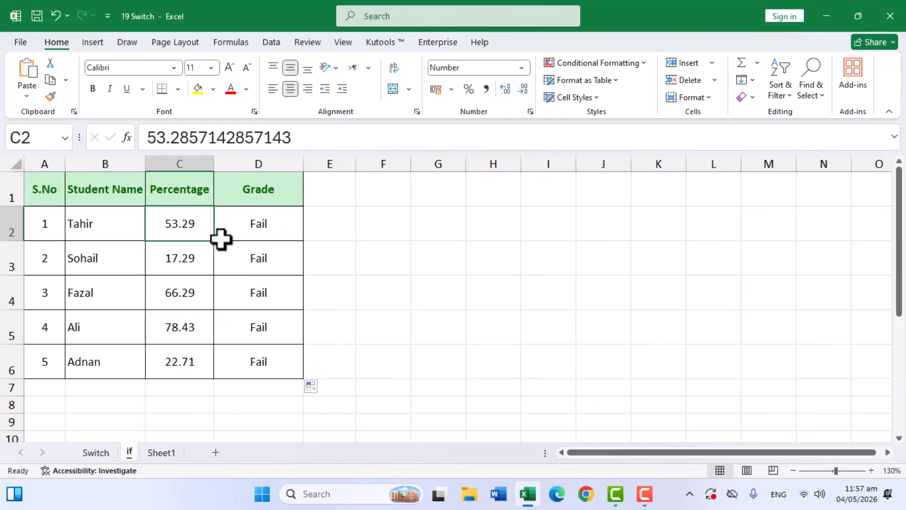
double_click(220, 238)
text(98)
click(328, 259)
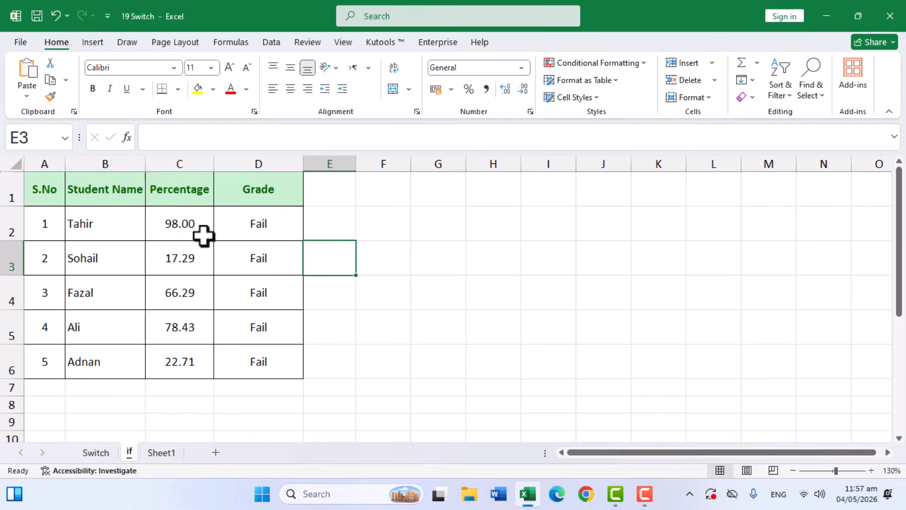
click(249, 231)
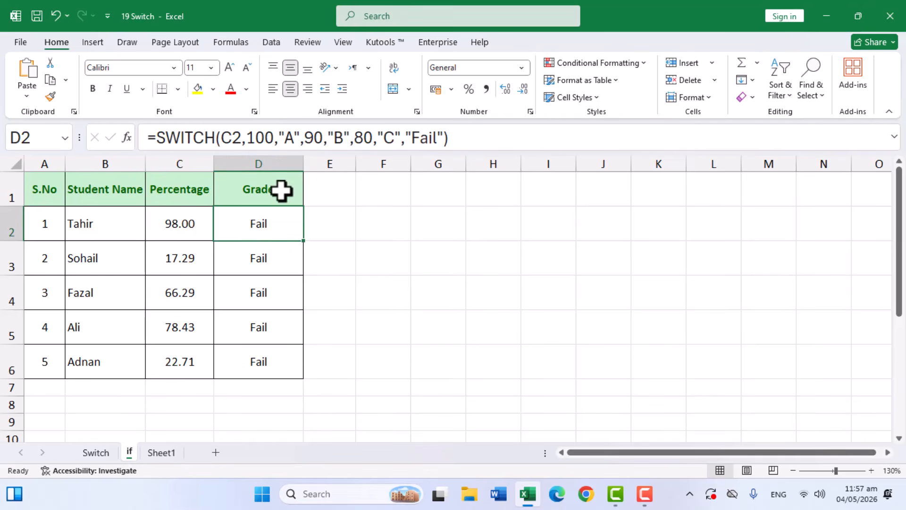
click(206, 231)
click(269, 232)
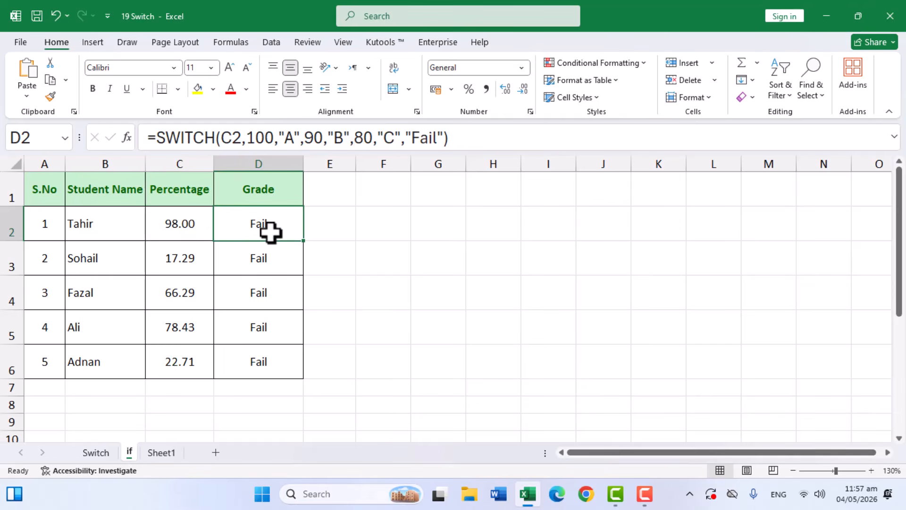
Set the percentages to 100 in C2 and 90 in C3, and check the resulting SWITCH grade in D3
click(204, 231)
text(100)
click(371, 256)
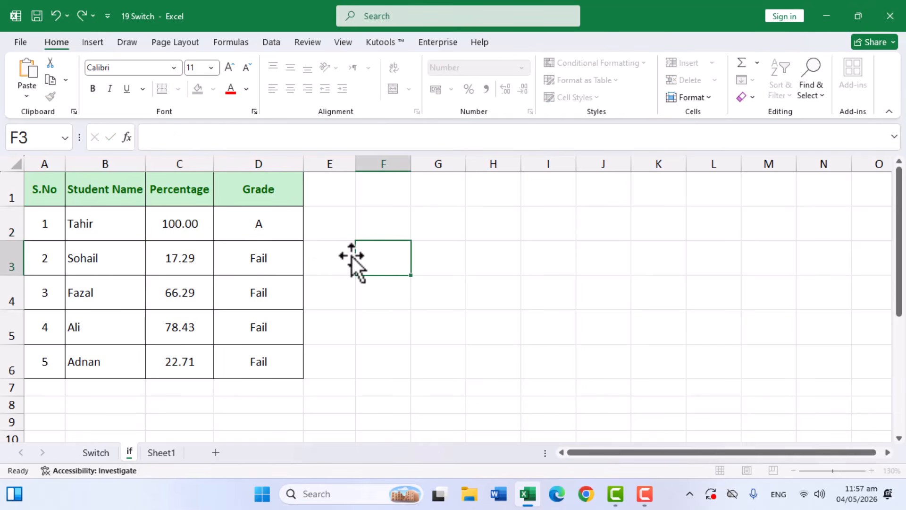
click(206, 255)
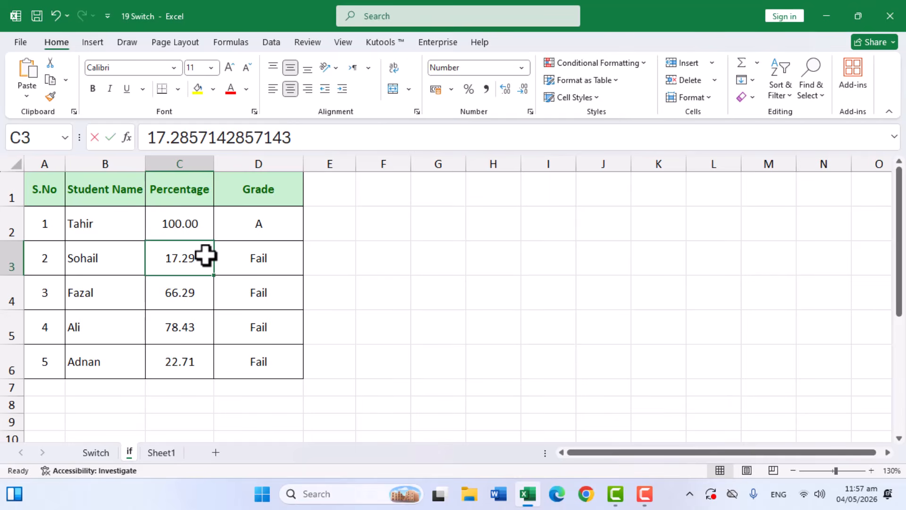
text(90)
click(407, 283)
click(264, 268)
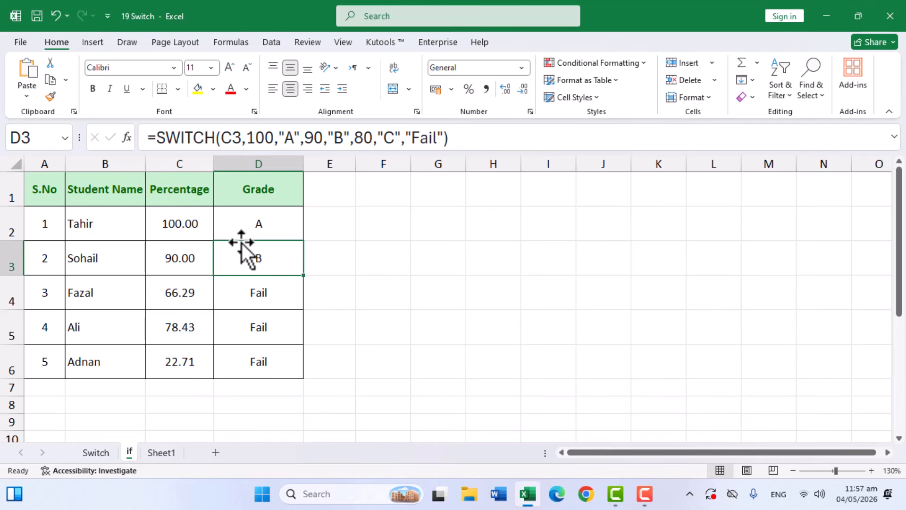
click(368, 256)
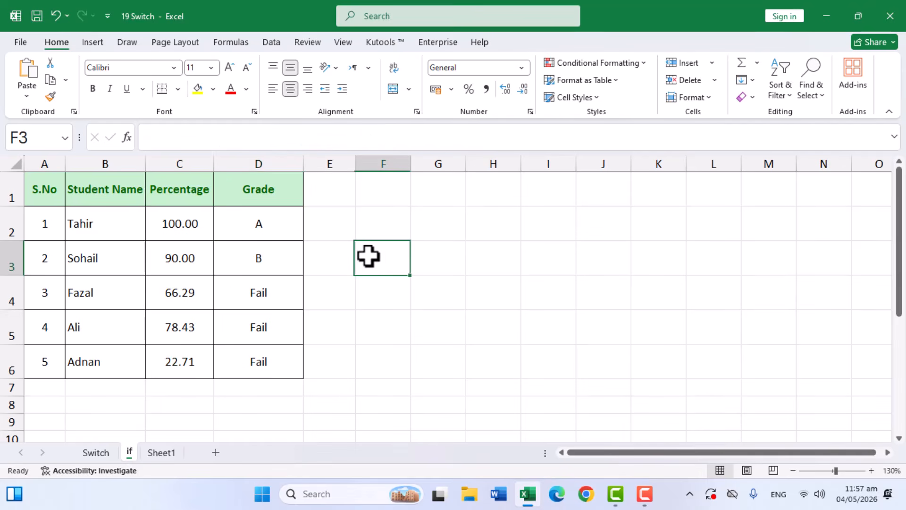
Clear all the existing month names below the Month Name header in column C of Sheet1
click(156, 454)
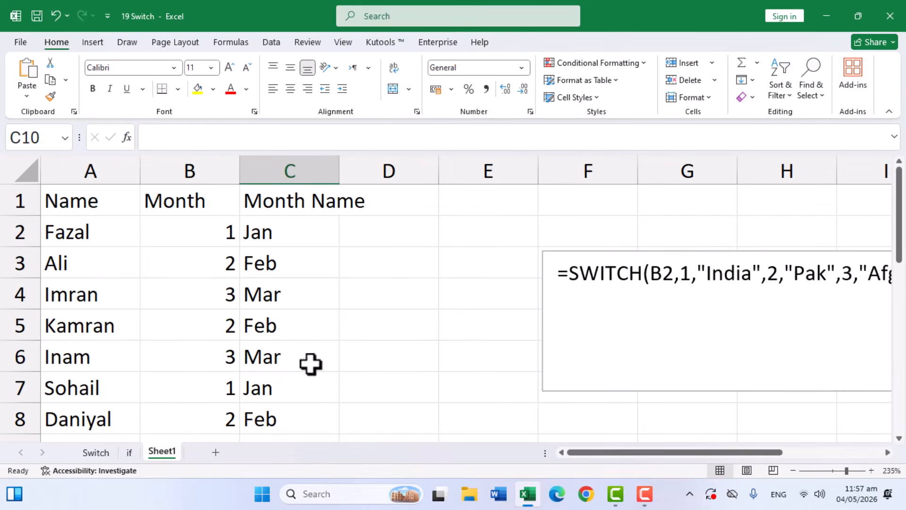
scroll(323, 341, down, 1)
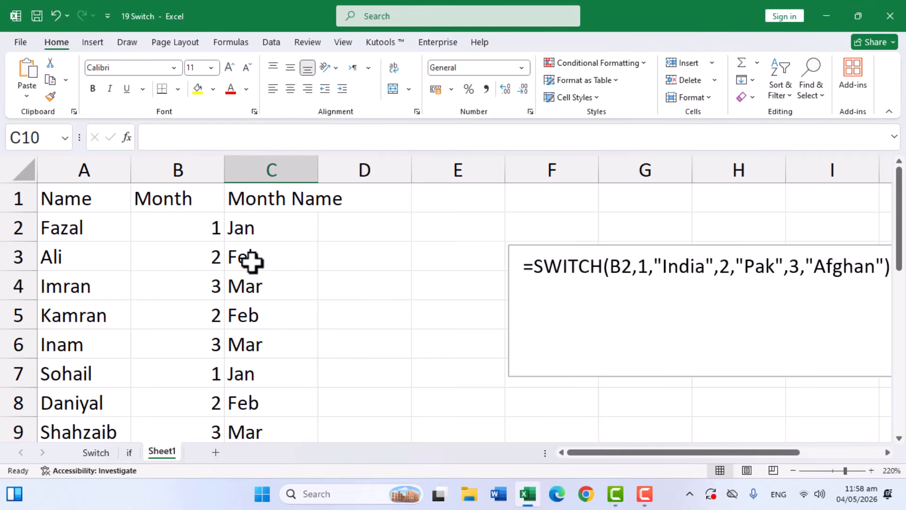
drag(234, 229, 262, 374)
key(Delete)
scroll(263, 359, up, 1)
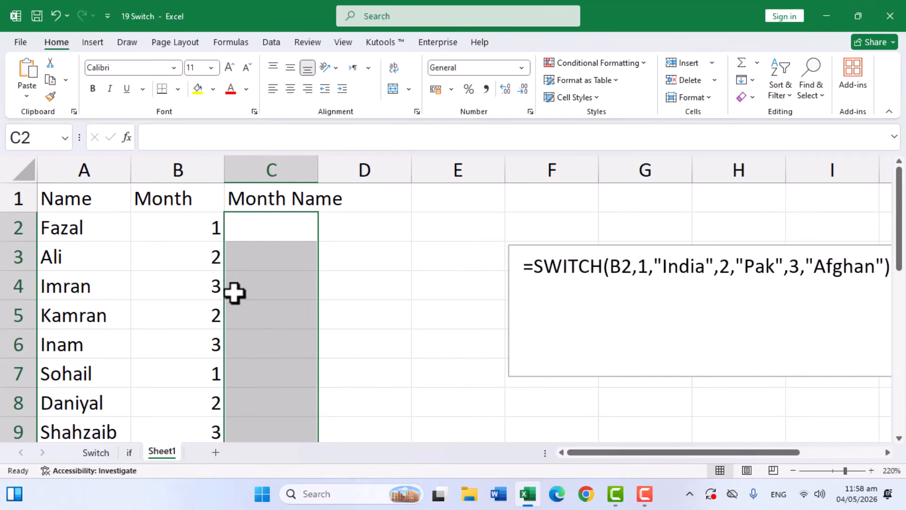
Start a SWITCH formula in C2 that evaluates B2 and returns "Jan" for 1 and "Feb" for 2
click(236, 231)
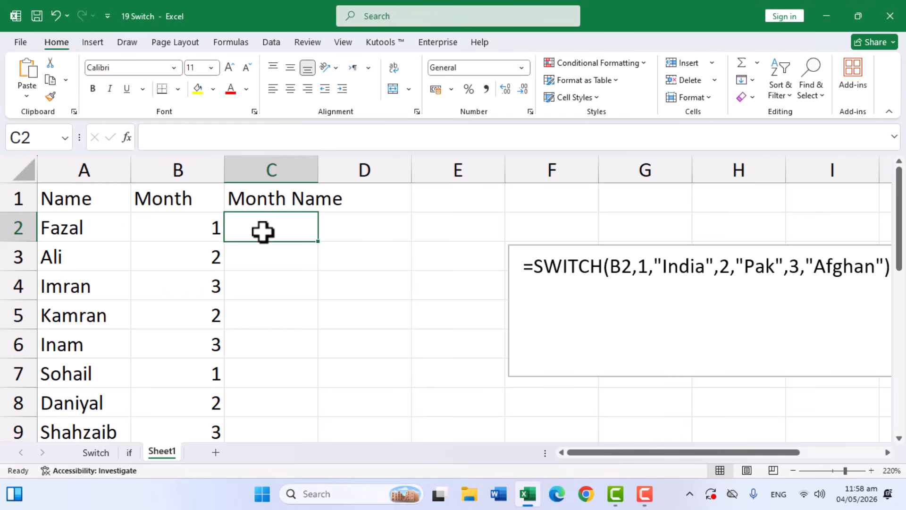
text(=sw)
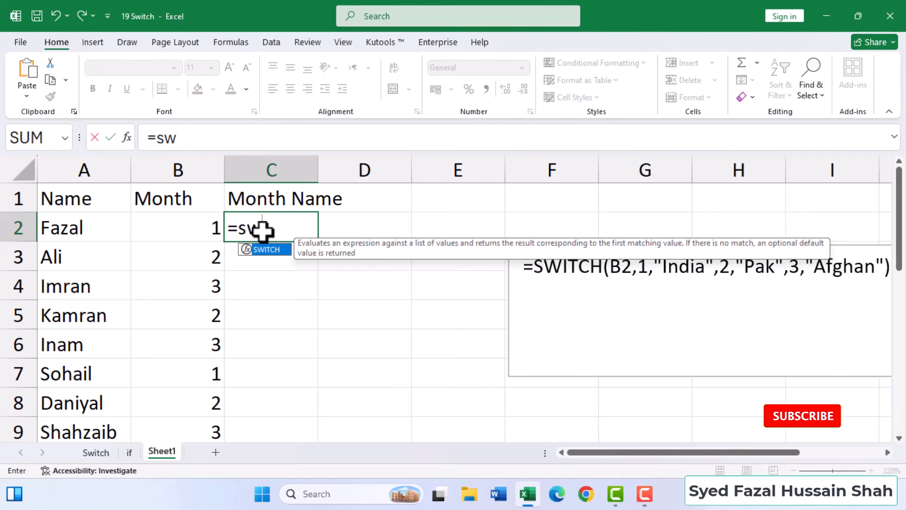
key(Tab)
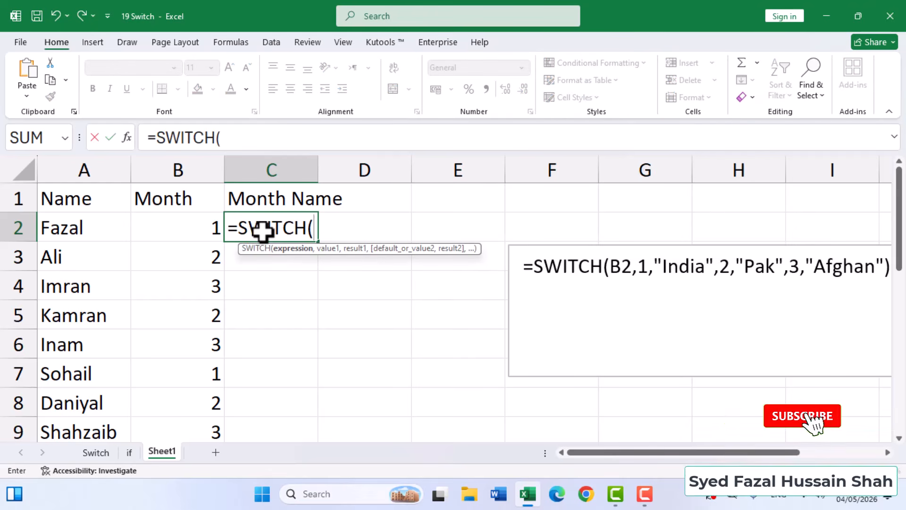
click(193, 230)
text(,1)
key(BackSpace)
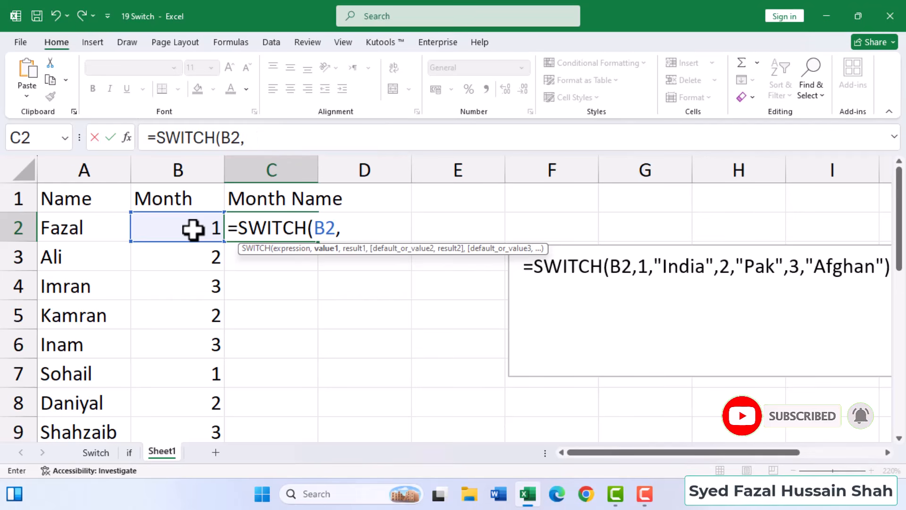
text(1,"F)
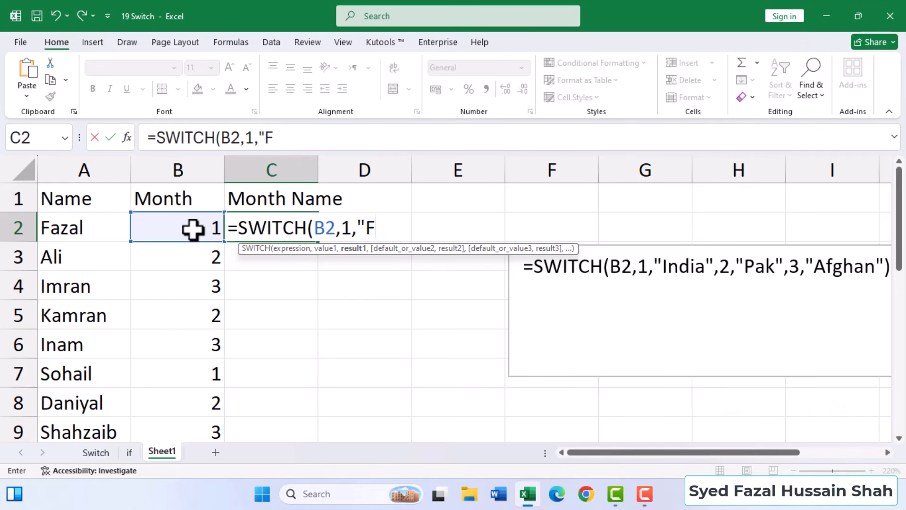
key(BackSpace)
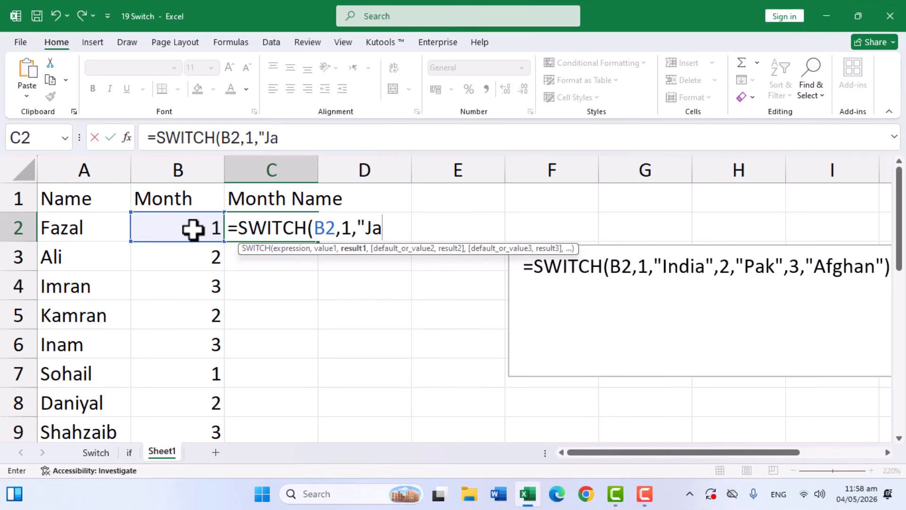
text(Jan",2,"Feb)
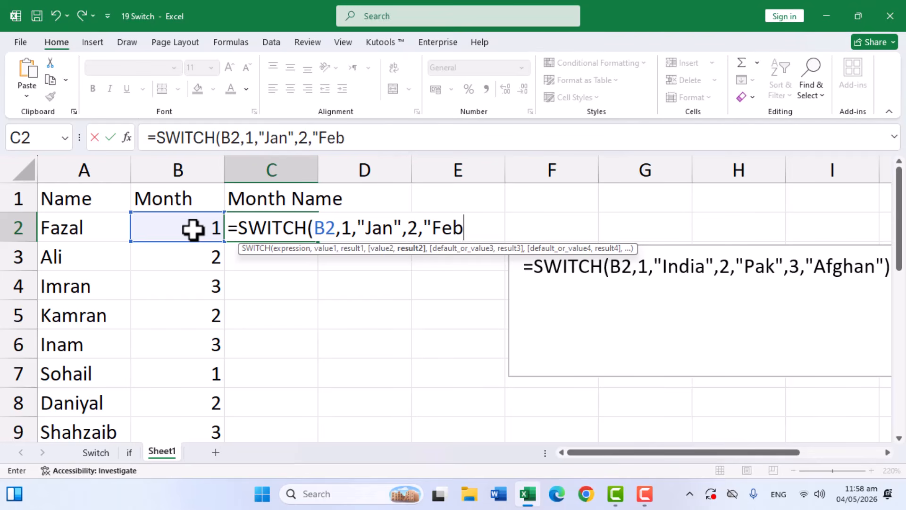
text(",)
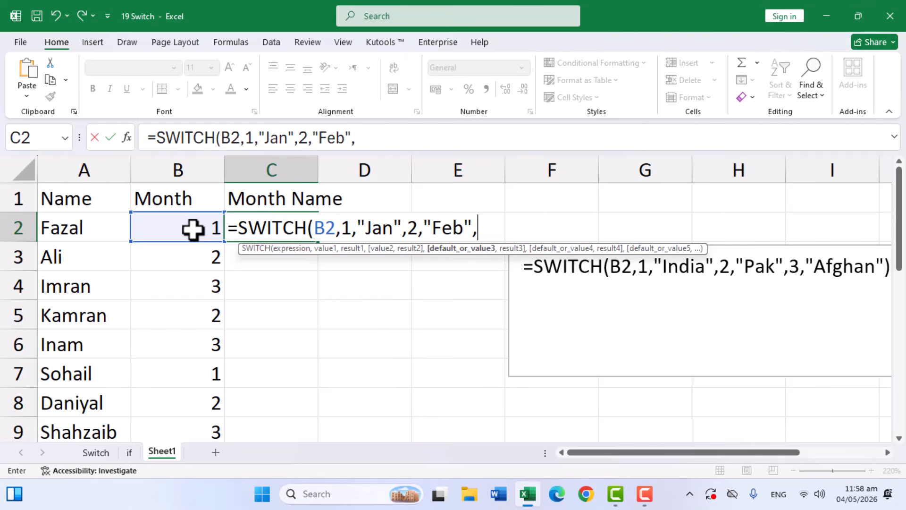
Complete the C2 SWITCH formula with "March" for 3 and copy it down through C9
text(3,")
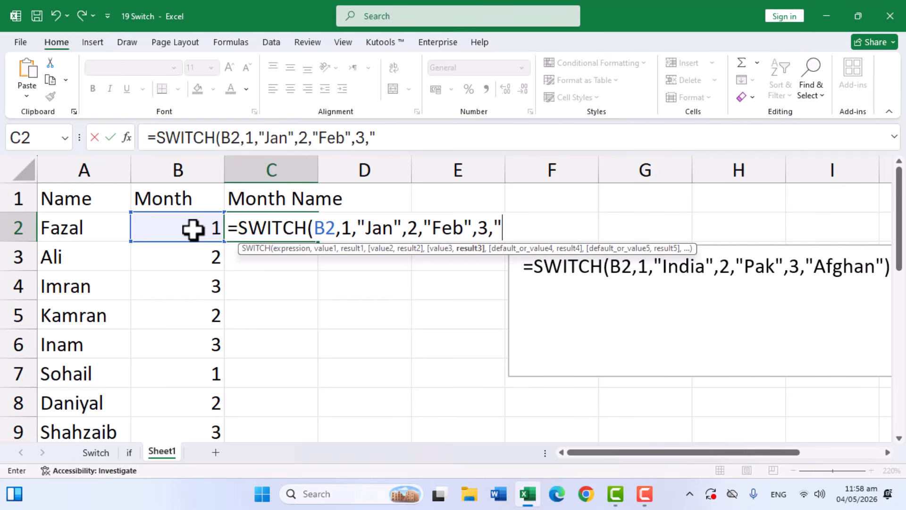
text(March")
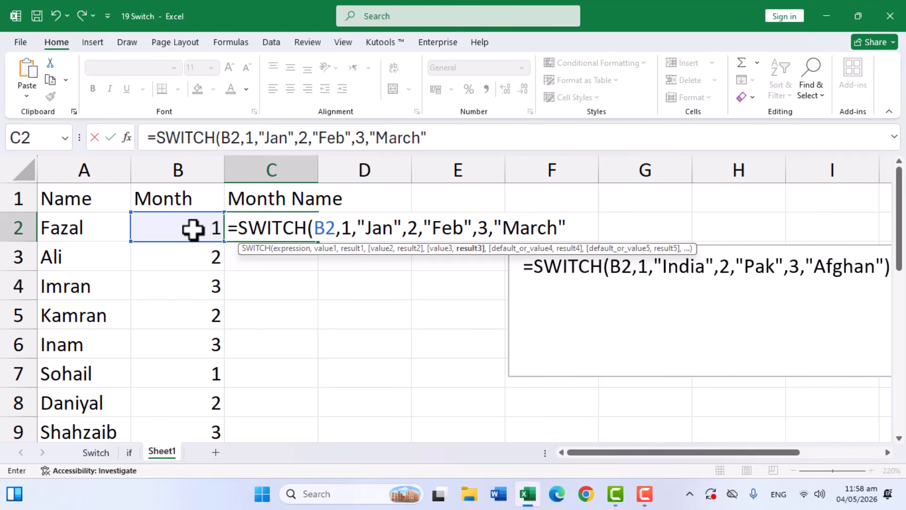
text(,)
key(BackSpace)
text())
key(Return)
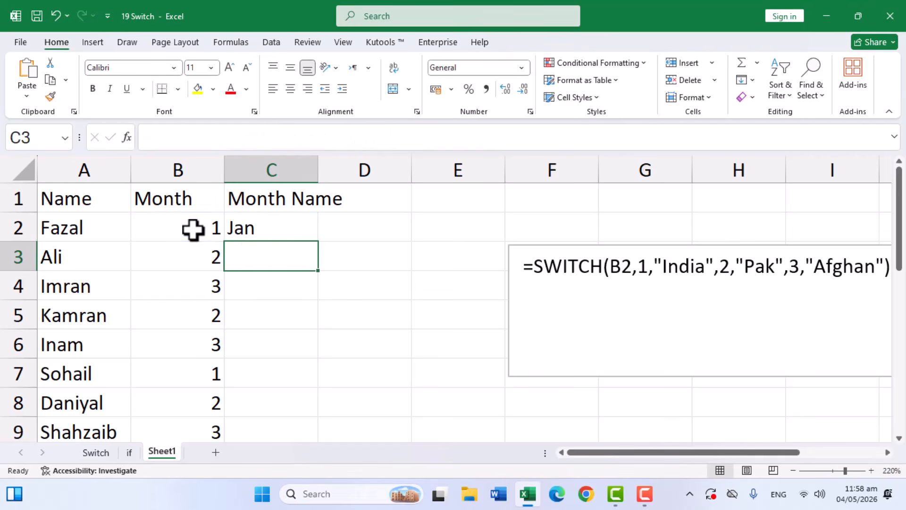
click(287, 234)
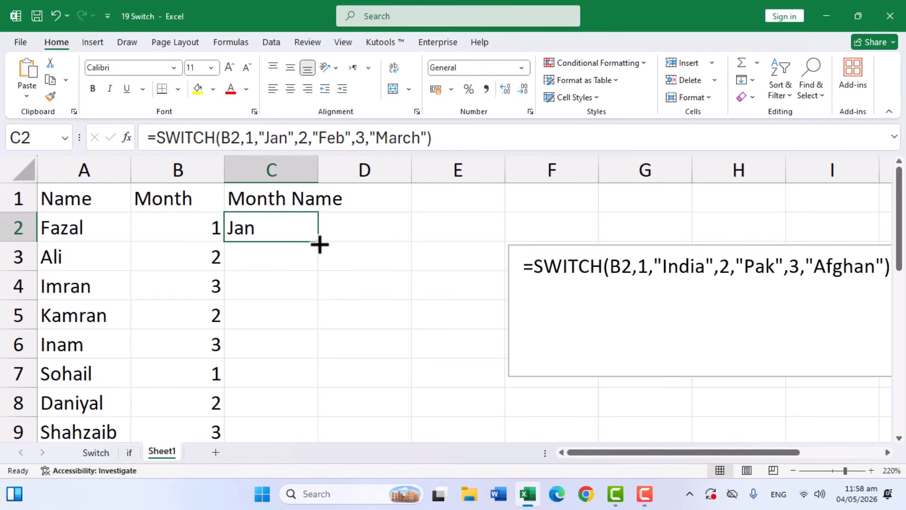
double_click(318, 242)
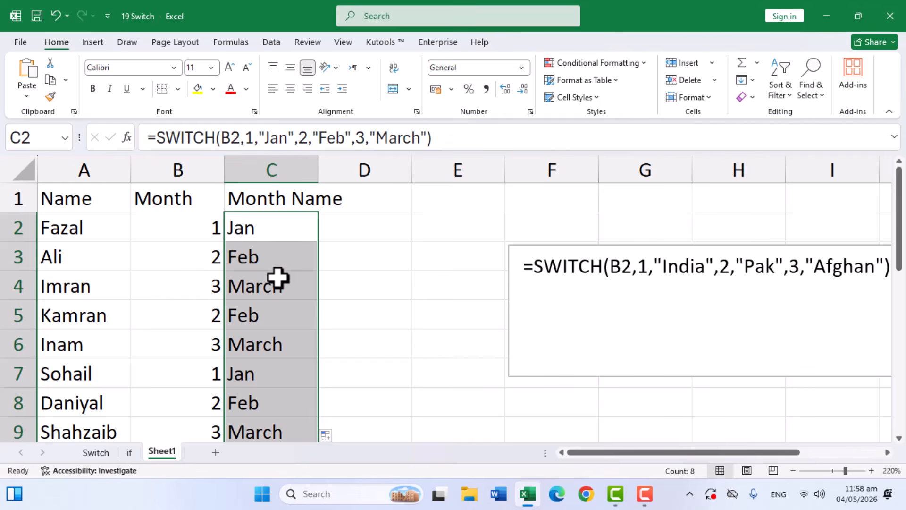
scroll(290, 299, down, 1)
scroll(291, 299, up, 1)
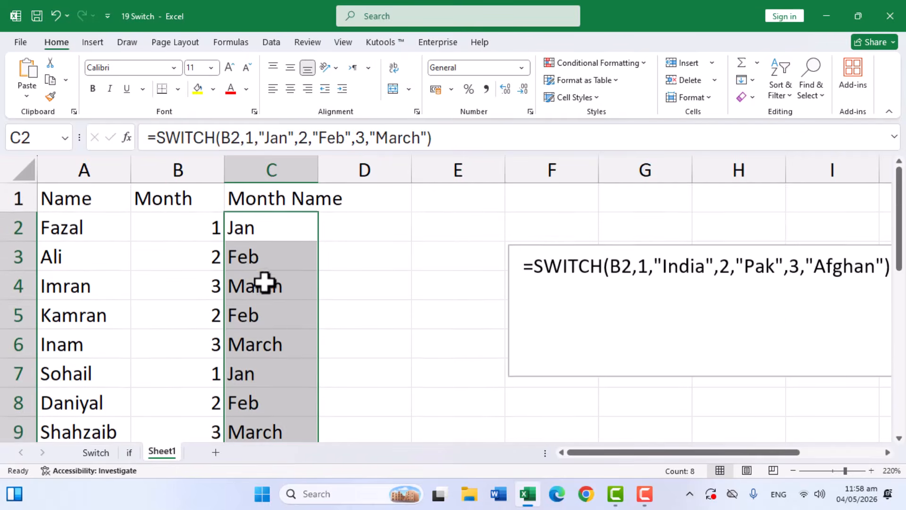
Set the month number in B2 to 4 and check the month name result in C2
click(204, 228)
text(4)
click(375, 254)
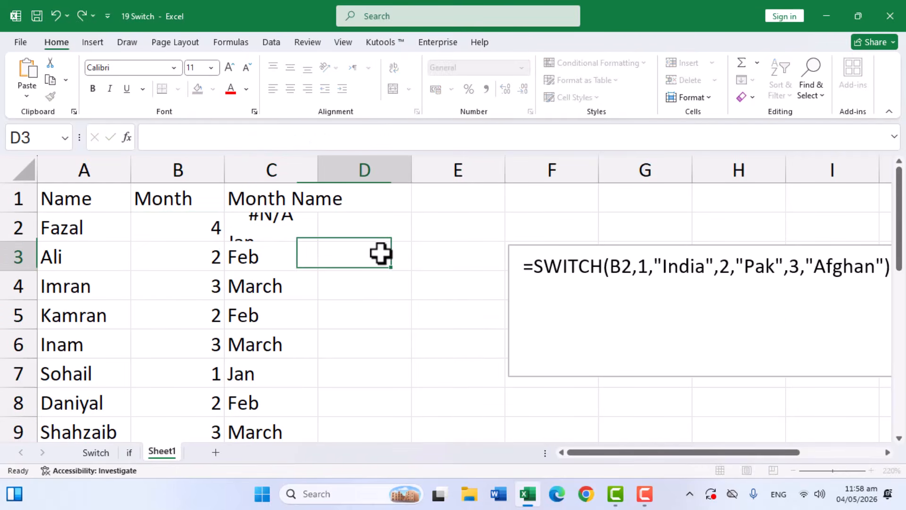
Add the default result "unknown" to the end of the SWITCH formula in C2
click(280, 230)
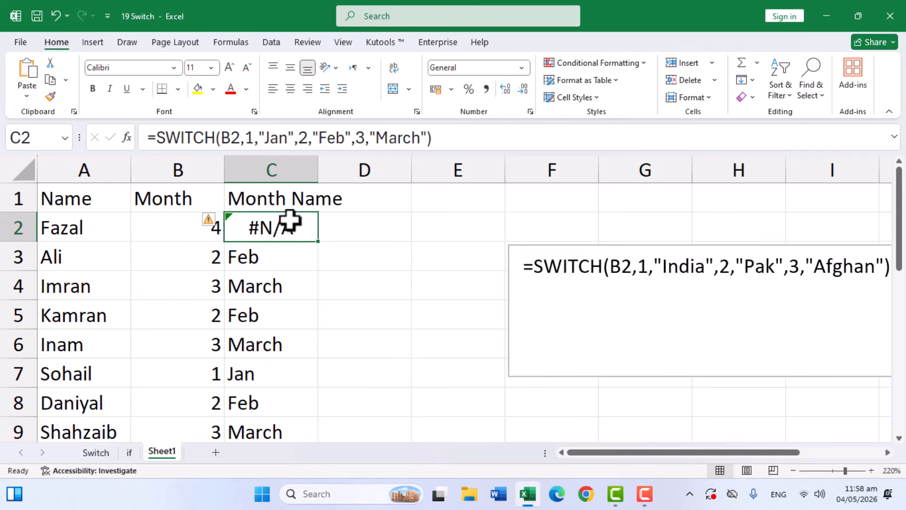
click(447, 139)
key(BackSpace)
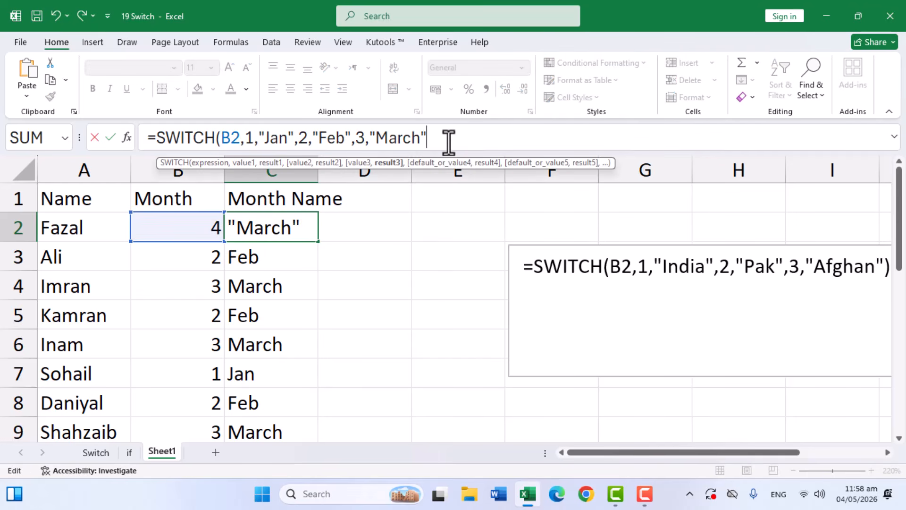
text(,)
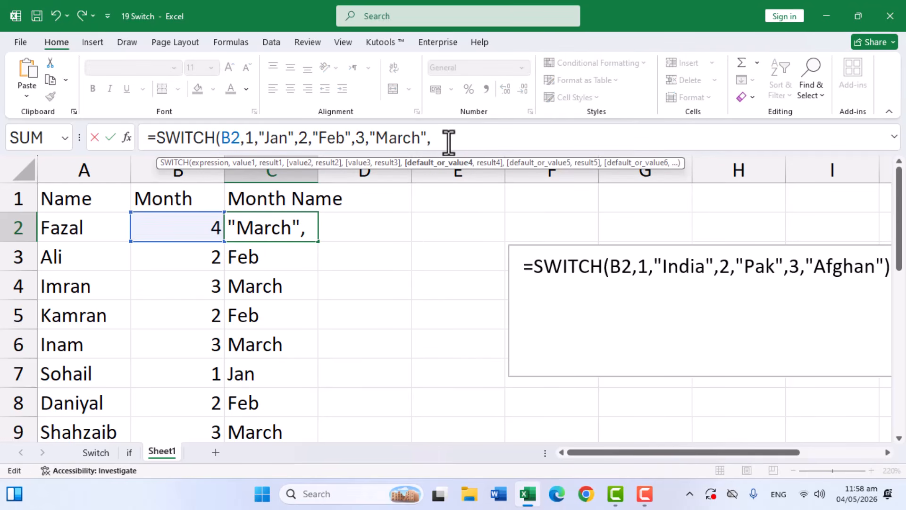
text(U)
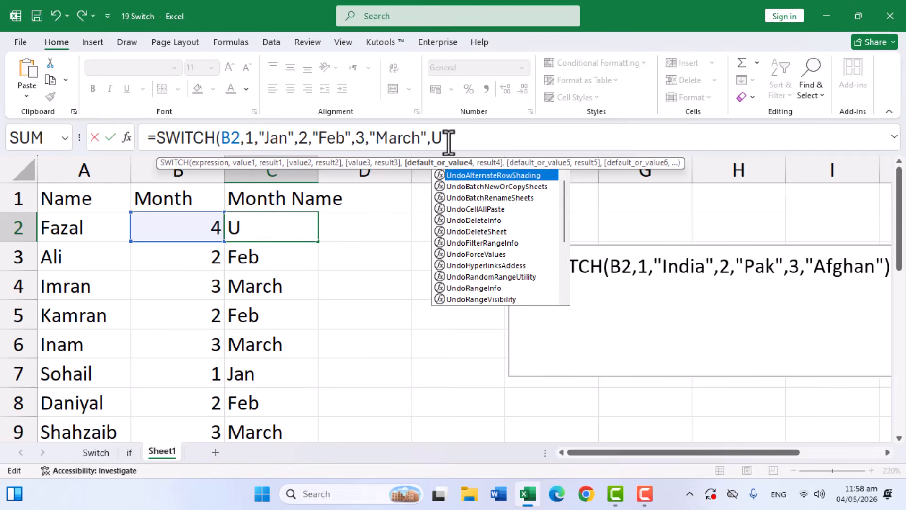
key(BackSpace)
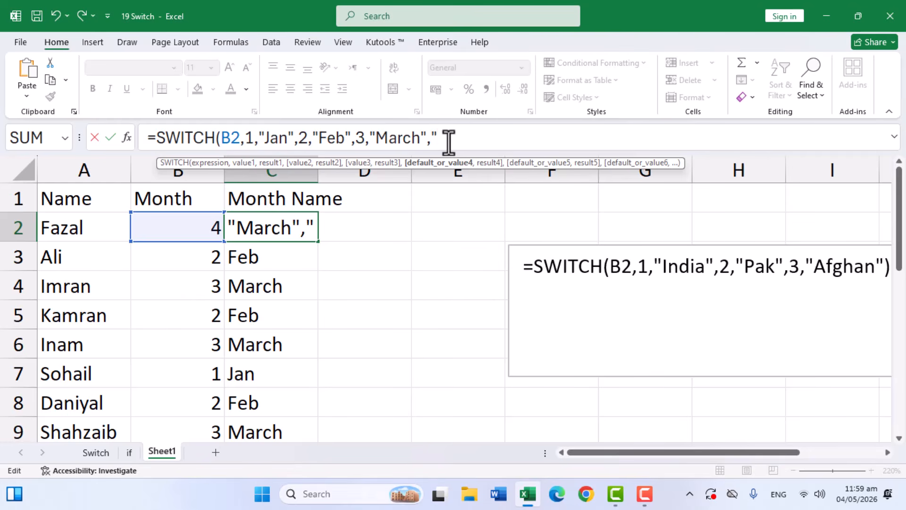
text("un)
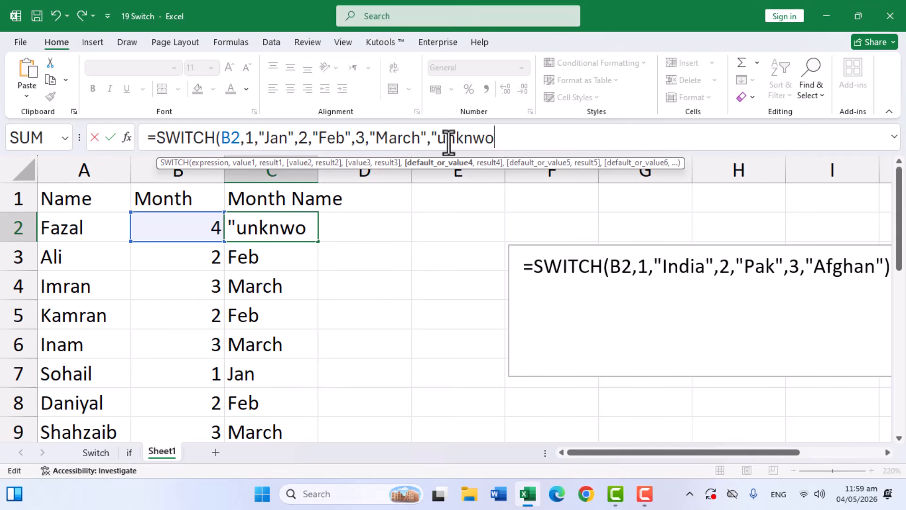
text(known)
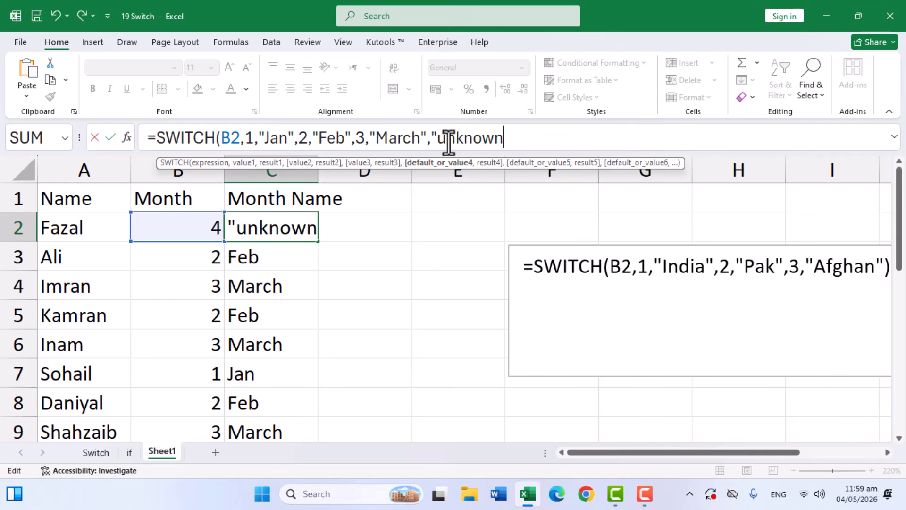
text("))
key(Return)
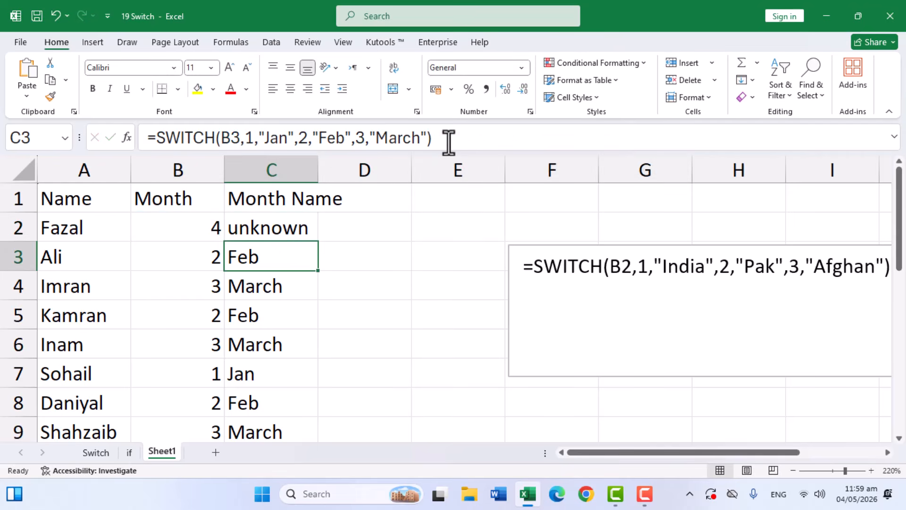
Test the default result in C2 by setting the month number in B2 to 77, 4 and 5 in turn
click(324, 228)
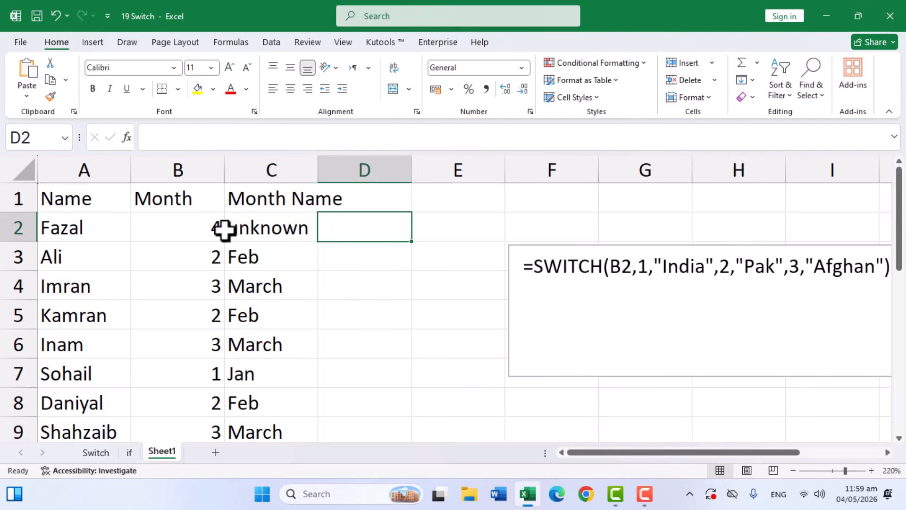
click(204, 230)
text(77)
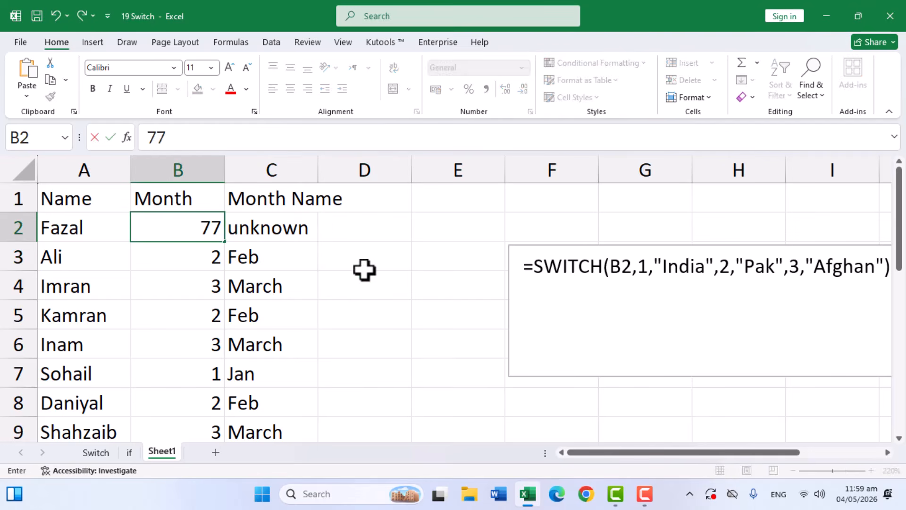
click(361, 266)
click(207, 234)
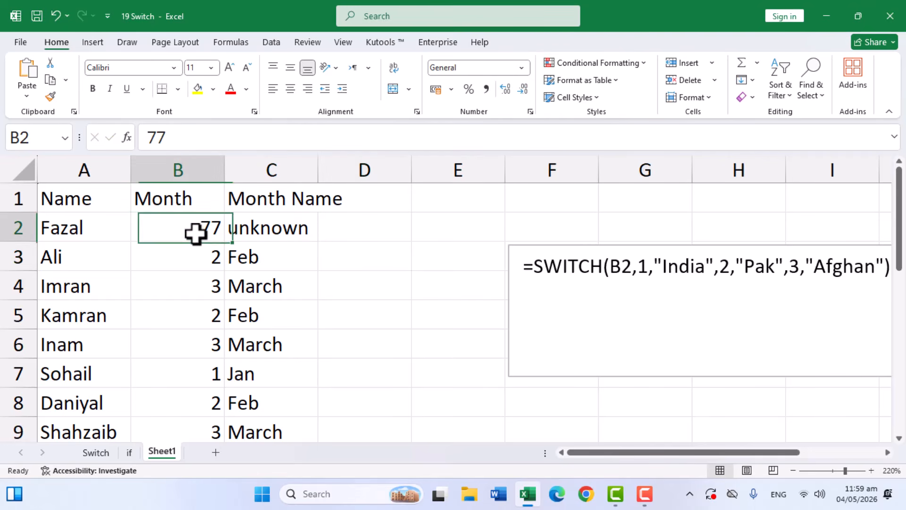
text(4)
click(382, 259)
click(205, 232)
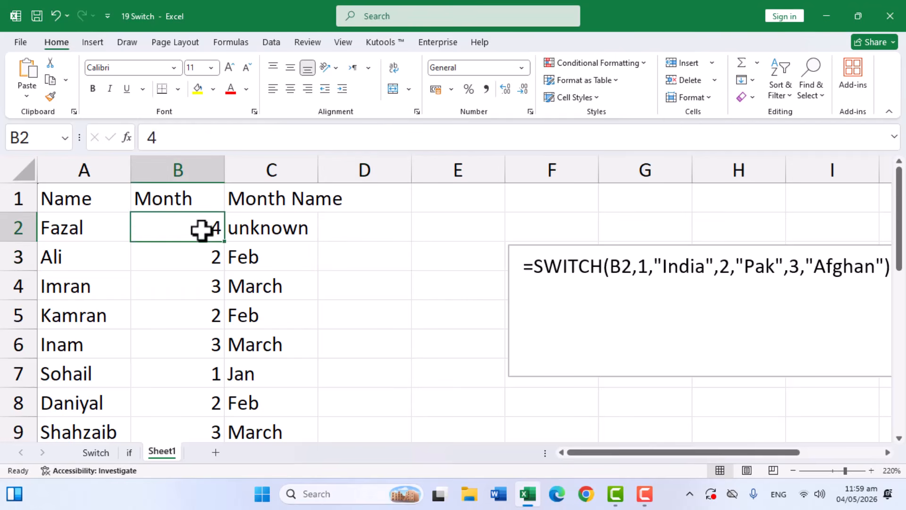
text(5)
click(457, 259)
Set the month number in B2 to 3 and copy the updated C2 formula down through C9
click(220, 230)
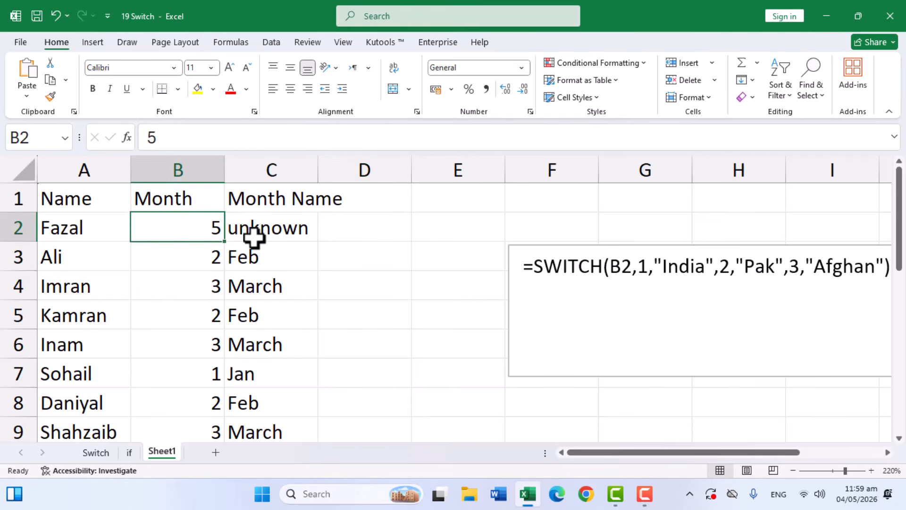
text(3)
click(374, 257)
click(297, 235)
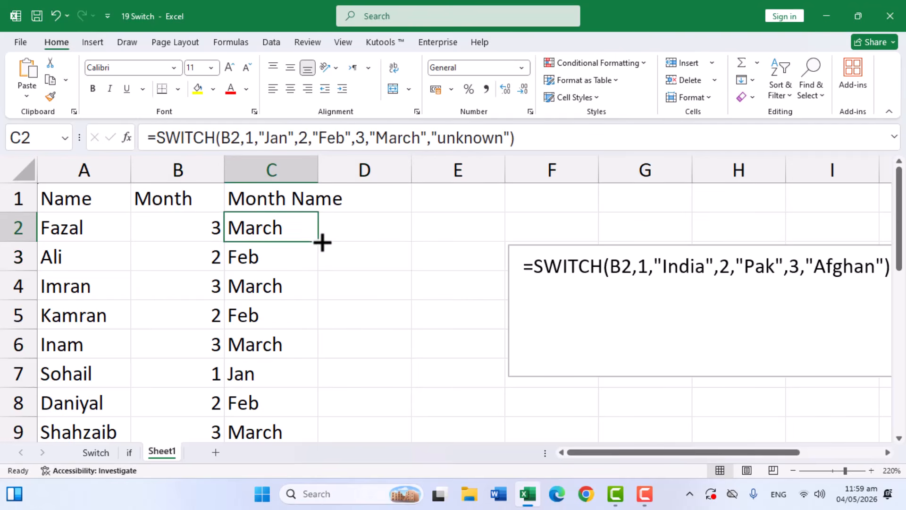
double_click(318, 241)
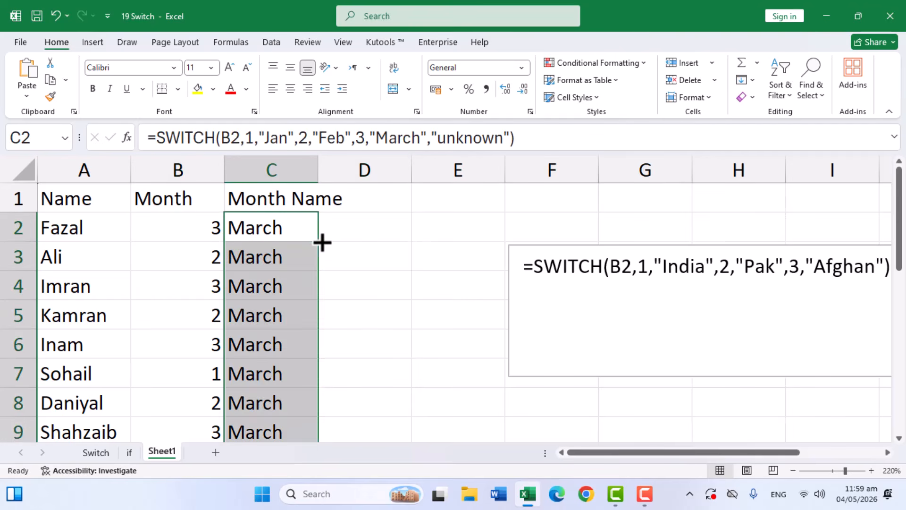
Set the month number in B4 to 7 and check the SWITCH result in C4
click(203, 289)
text(7)
click(378, 318)
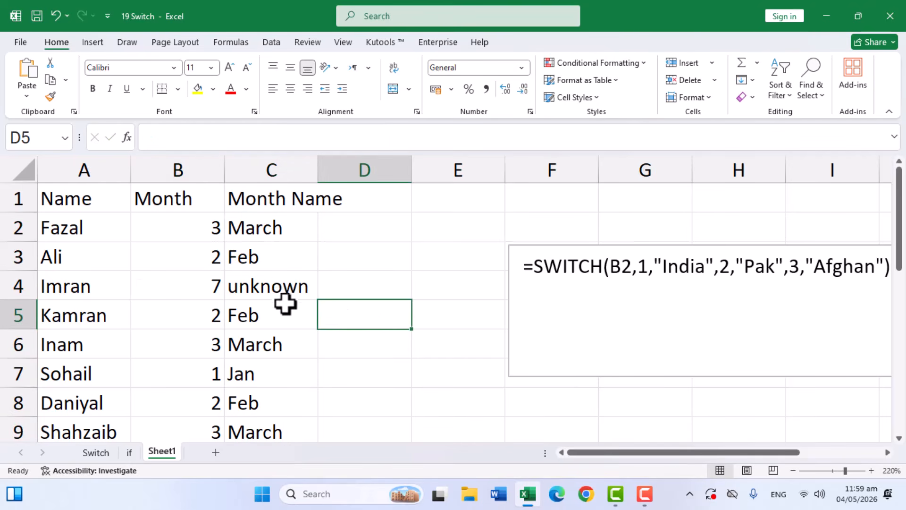
click(281, 289)
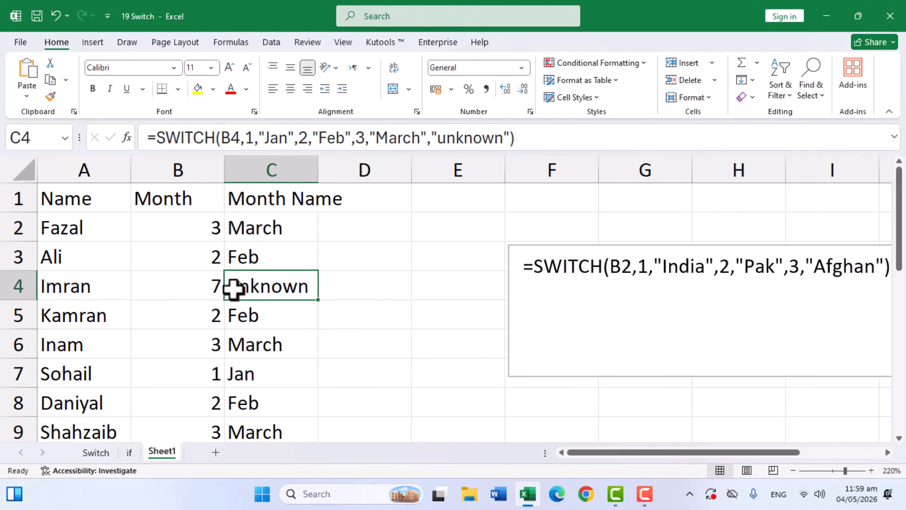
click(418, 276)
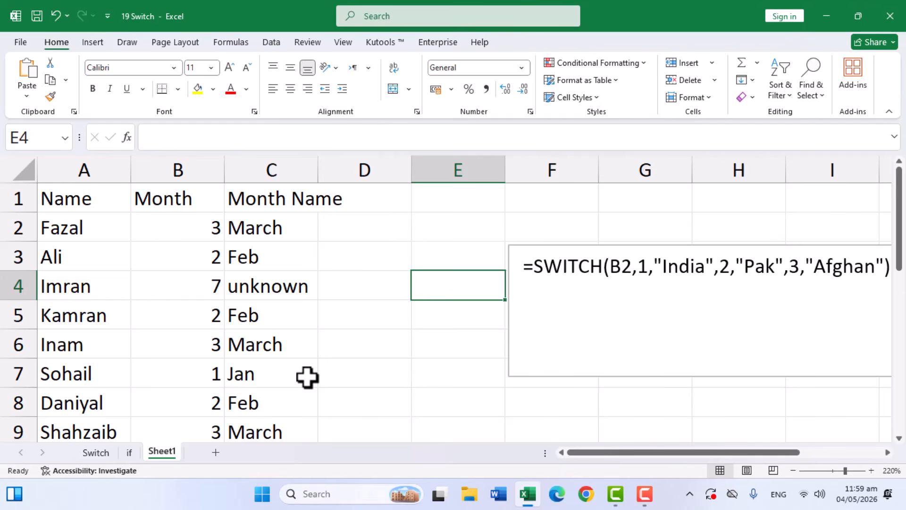
View the grades on the if sheet and return to the Switch sheet with both formulas
click(129, 453)
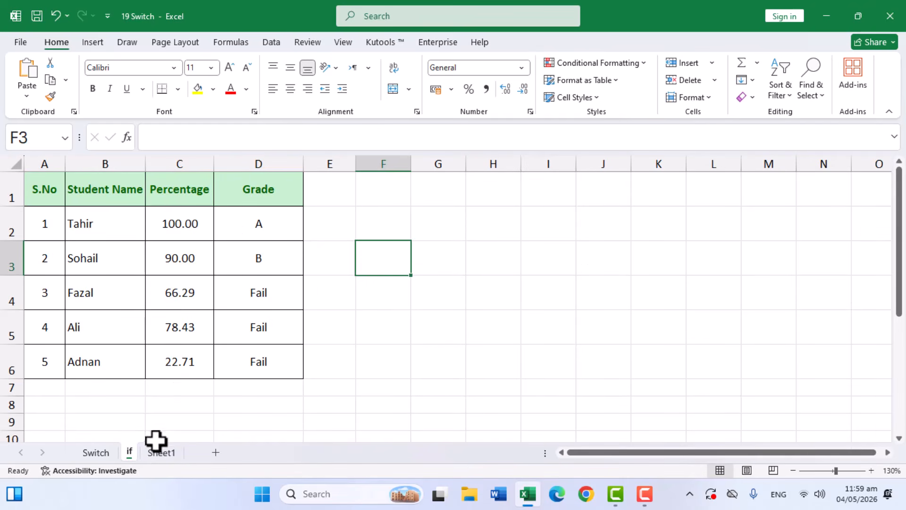
click(99, 454)
click(356, 342)
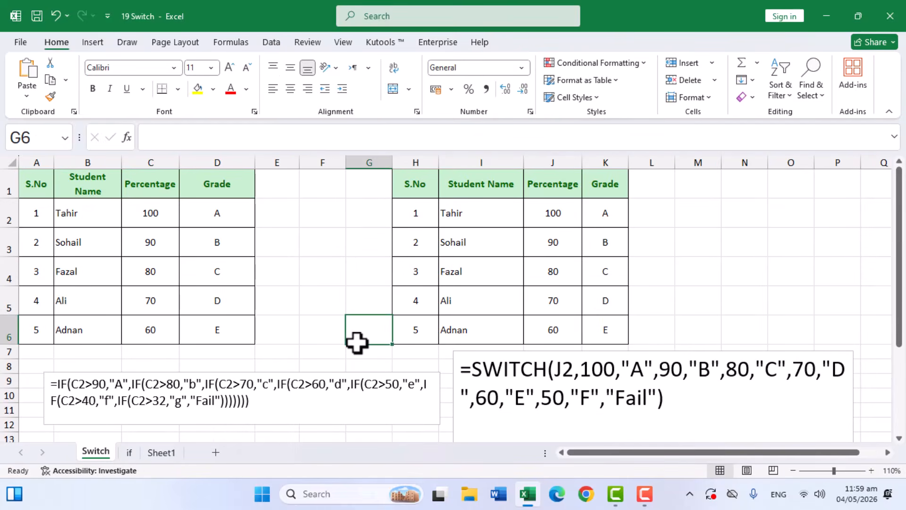